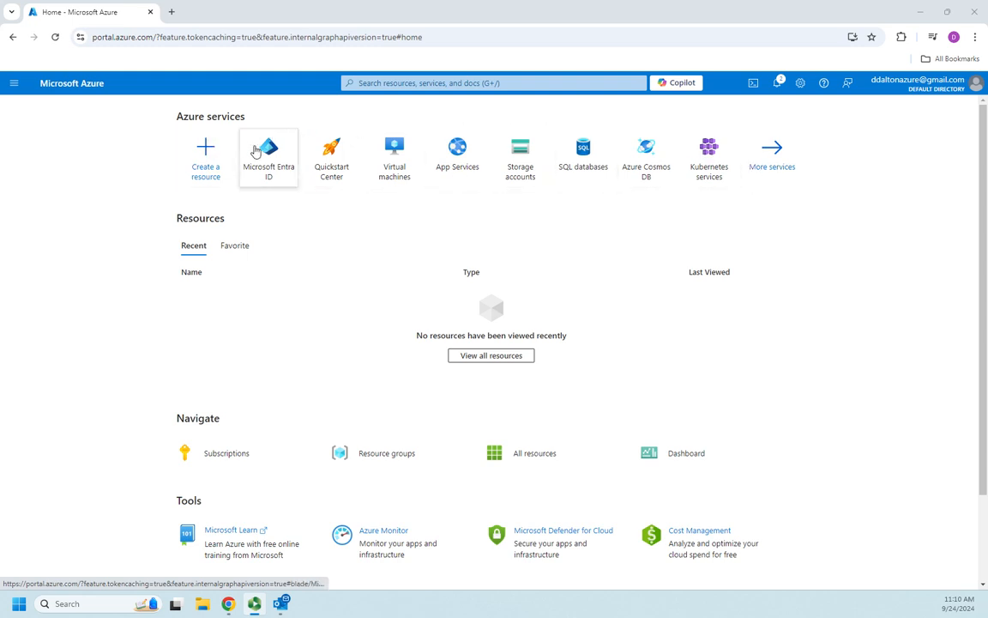
Go to Microsoft Entra ID from the portal menu to view the Default Directory overview.
{"action": "left_click", "coordinate": [12, 86]}
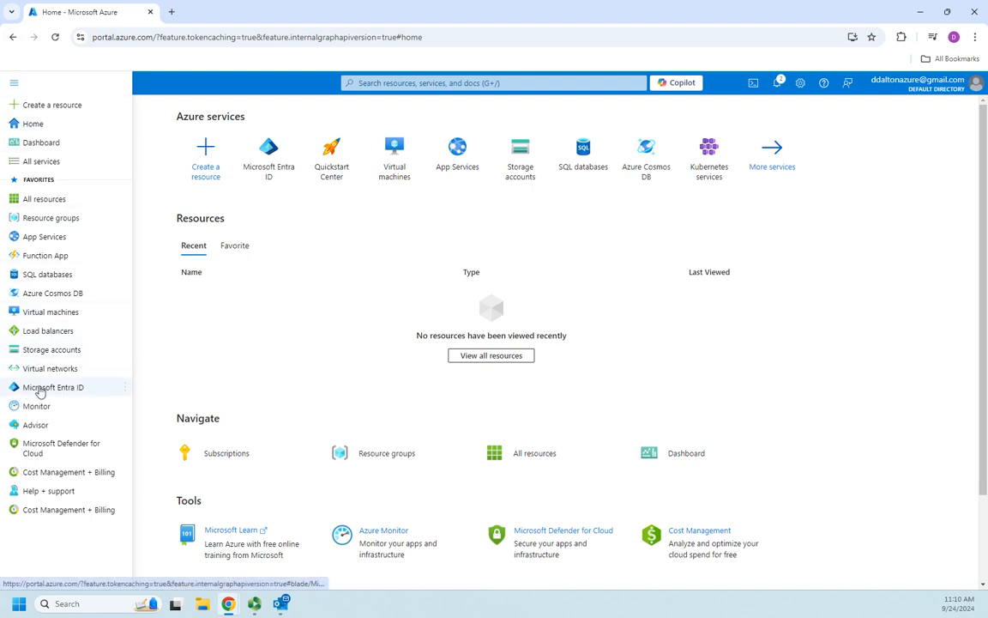
{"action": "left_click", "coordinate": [66, 388]}
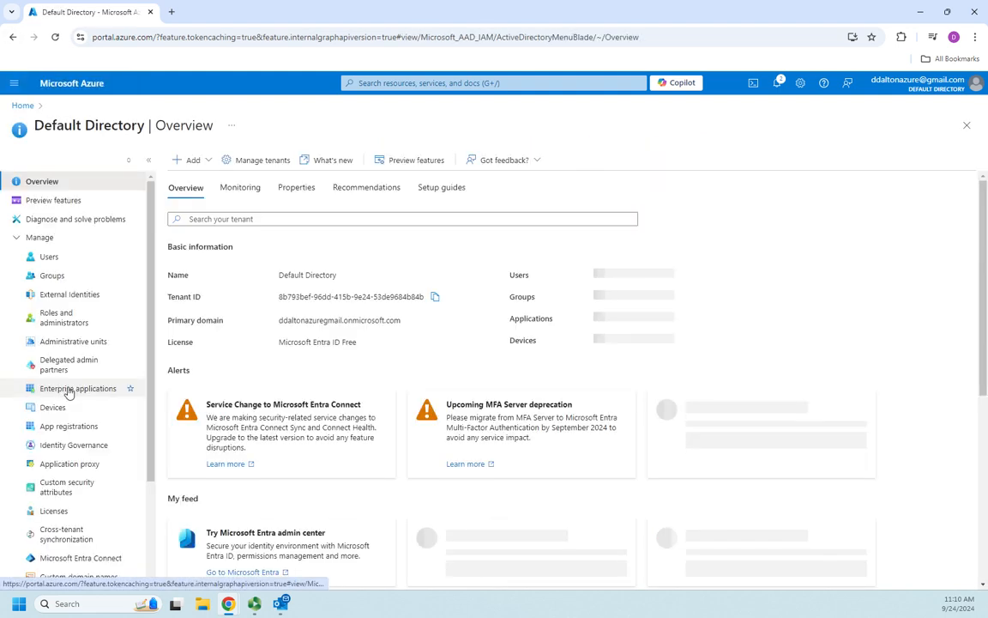
{"action": "left_click", "coordinate": [16, 237]}
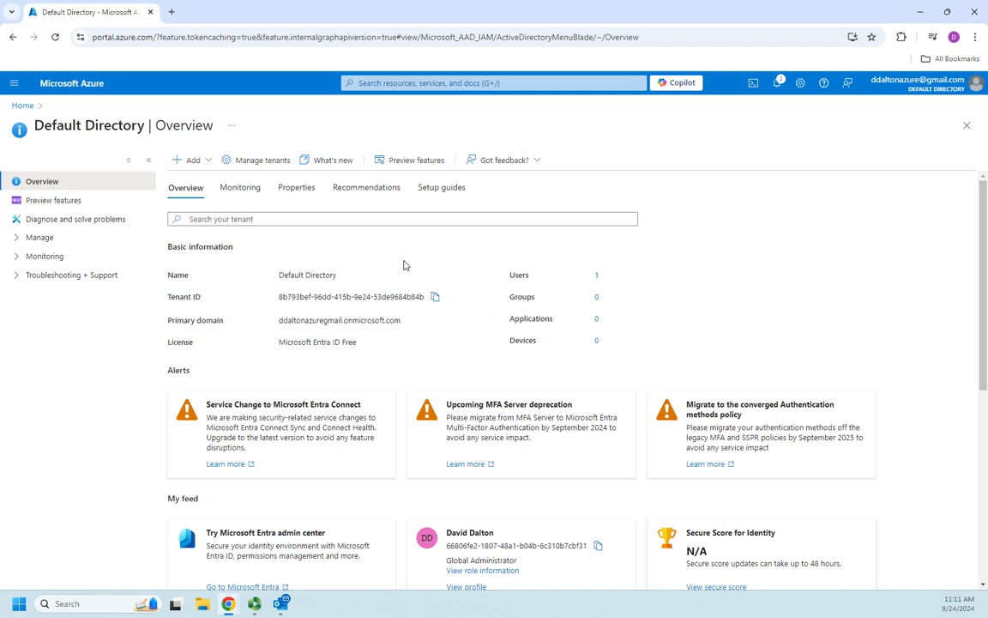
{"action": "left_click", "coordinate": [233, 190]}
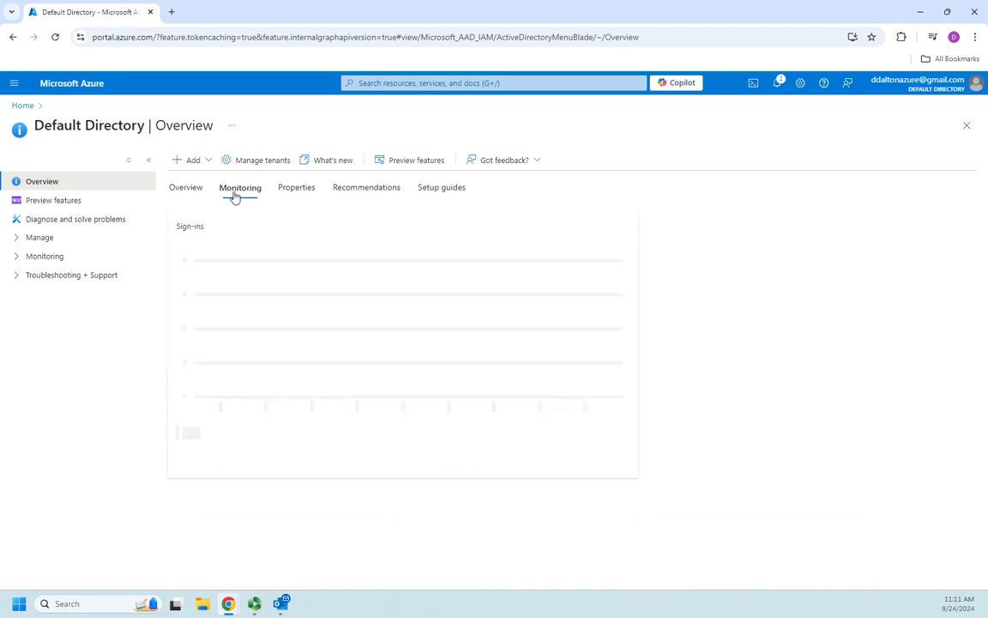
{"action": "left_click", "coordinate": [294, 190]}
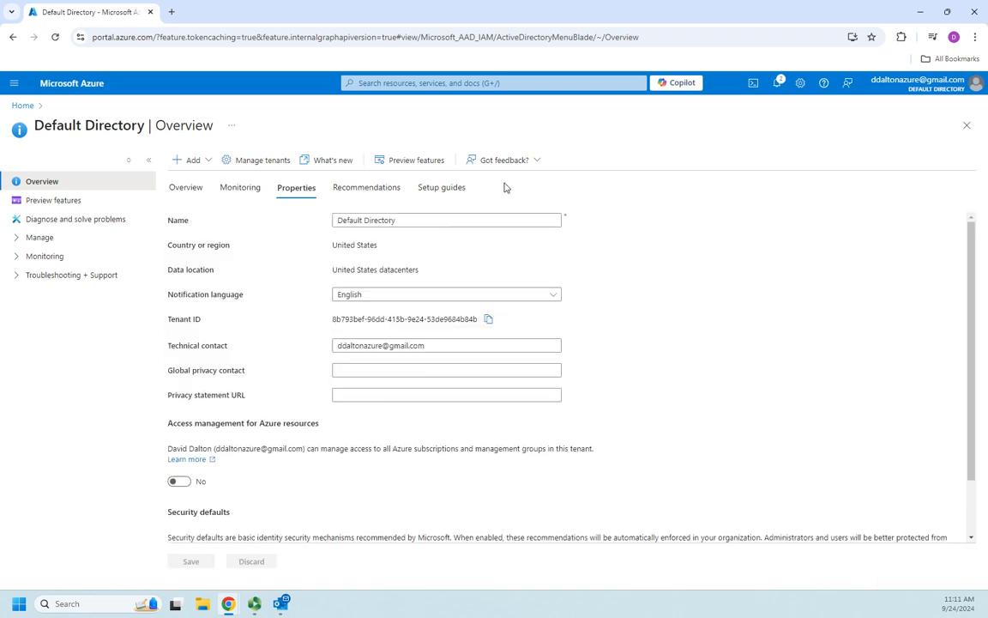
{"action": "left_click", "coordinate": [185, 191]}
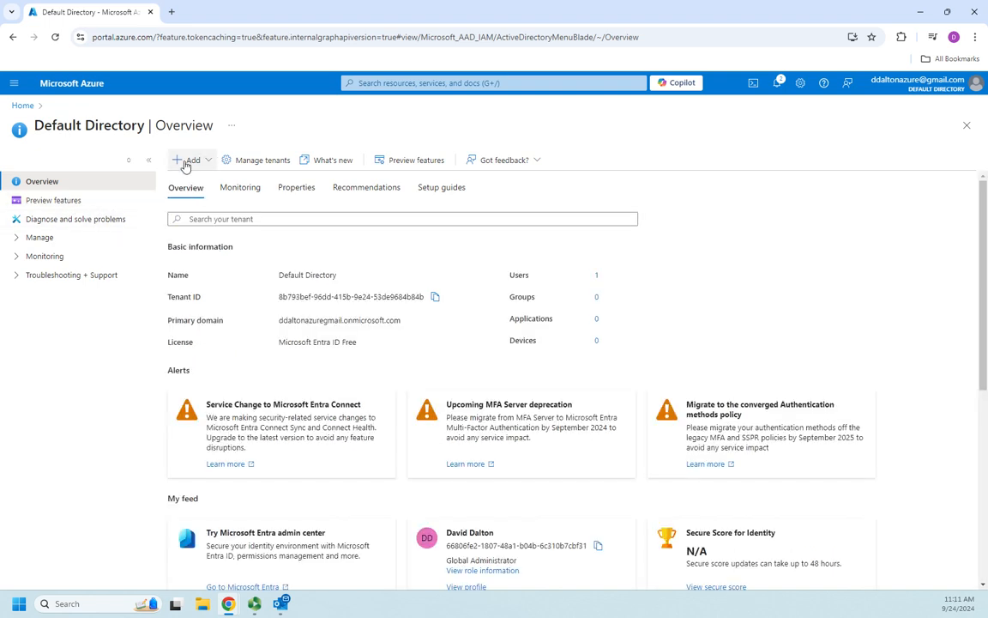
Check the Add menu's options, then expand Manage to list Users, Groups, Devices and more.
{"action": "left_click", "coordinate": [208, 160]}
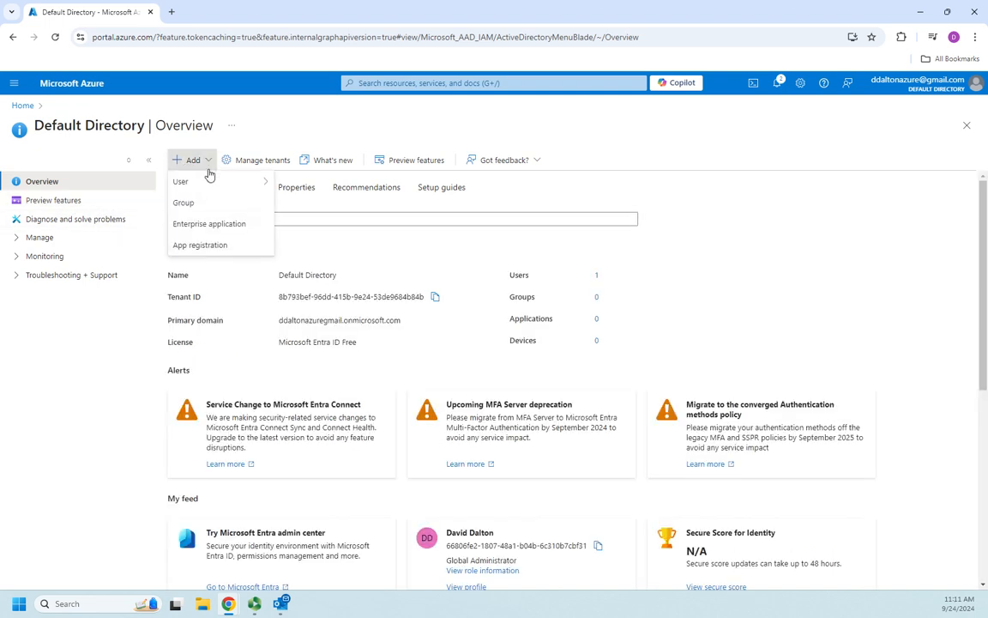
{"action": "mouse_move", "coordinate": [207, 181]}
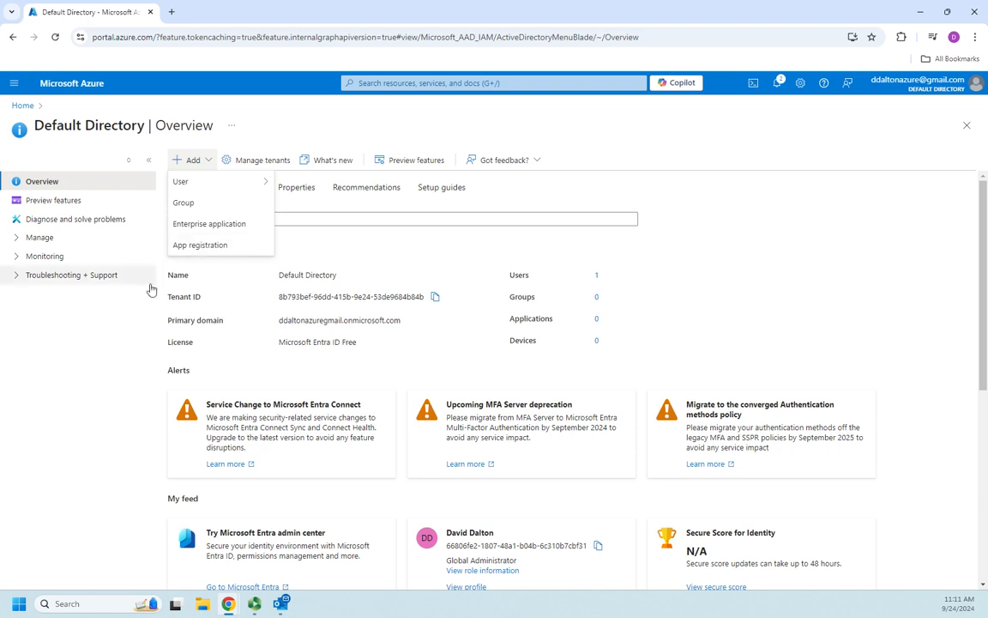
{"action": "left_click", "coordinate": [764, 295]}
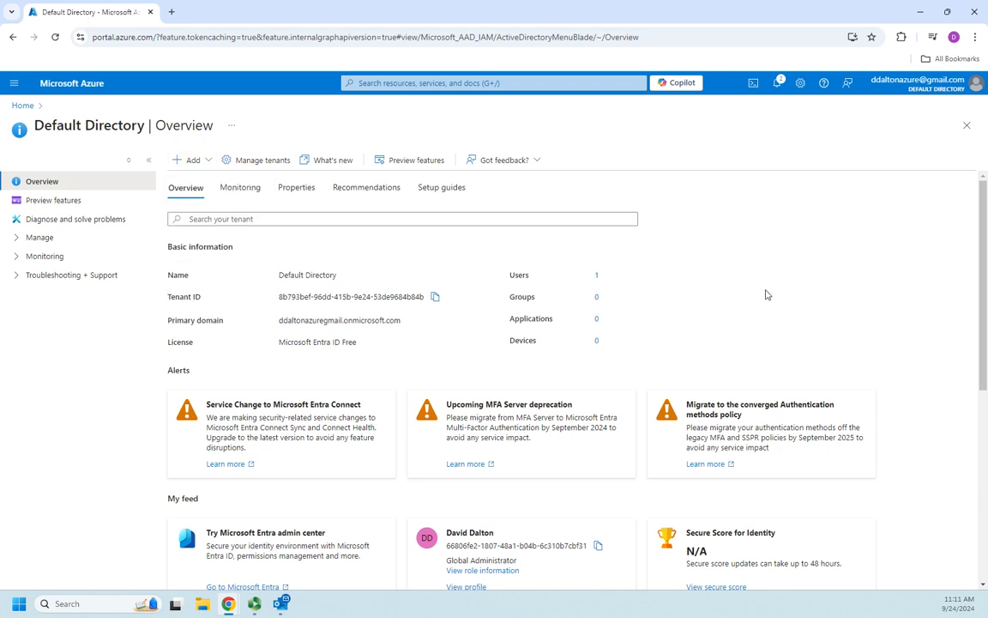
{"action": "left_click", "coordinate": [14, 240]}
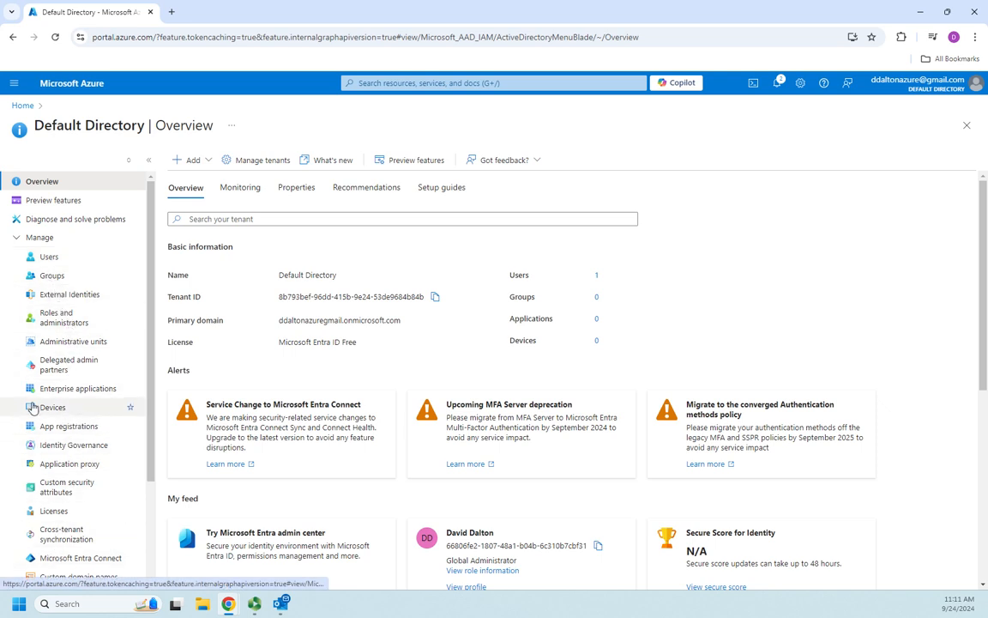
{"action": "scroll", "coordinate": [60, 296], "scroll_direction": "down", "scroll_amount": 3}
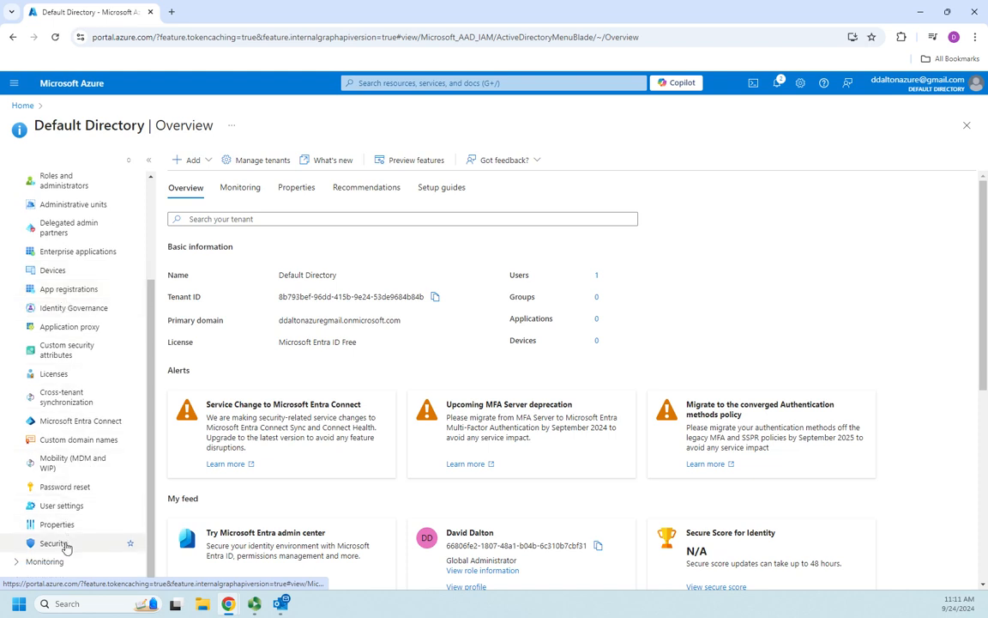
{"action": "scroll", "coordinate": [66, 547], "scroll_direction": "up", "scroll_amount": 3}
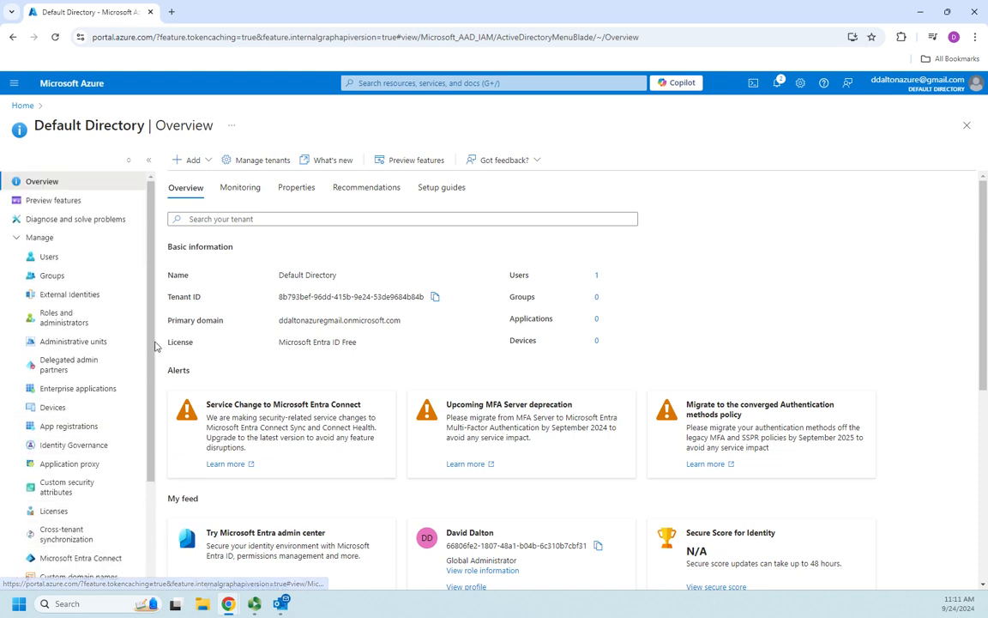
Open the Users list, look over the bulk operations, and bring up the New user options.
{"action": "left_click", "coordinate": [53, 259]}
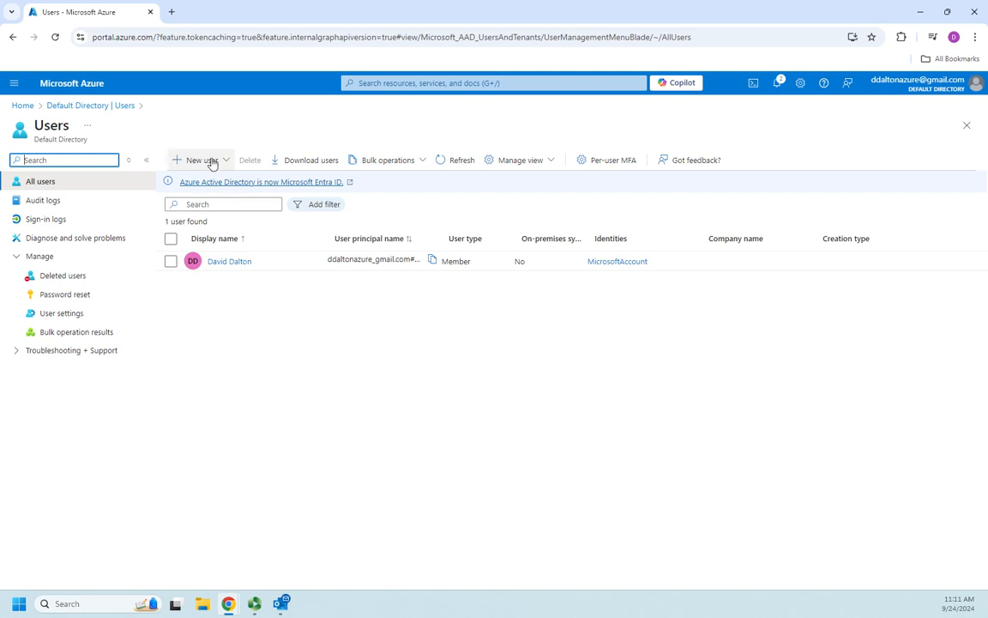
{"action": "left_click", "coordinate": [225, 161]}
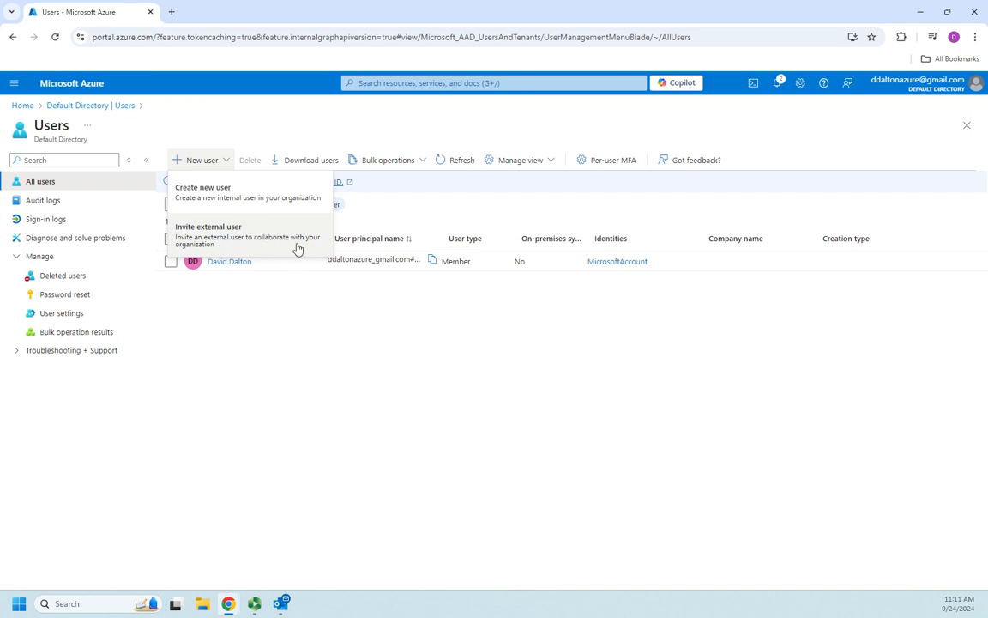
{"action": "left_click", "coordinate": [272, 363]}
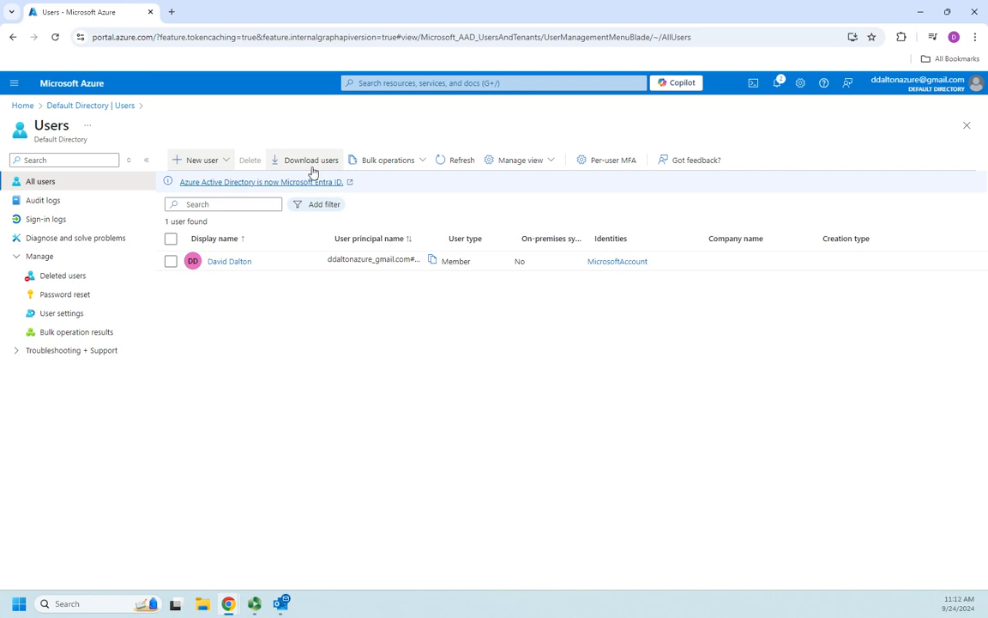
{"action": "left_click", "coordinate": [422, 161]}
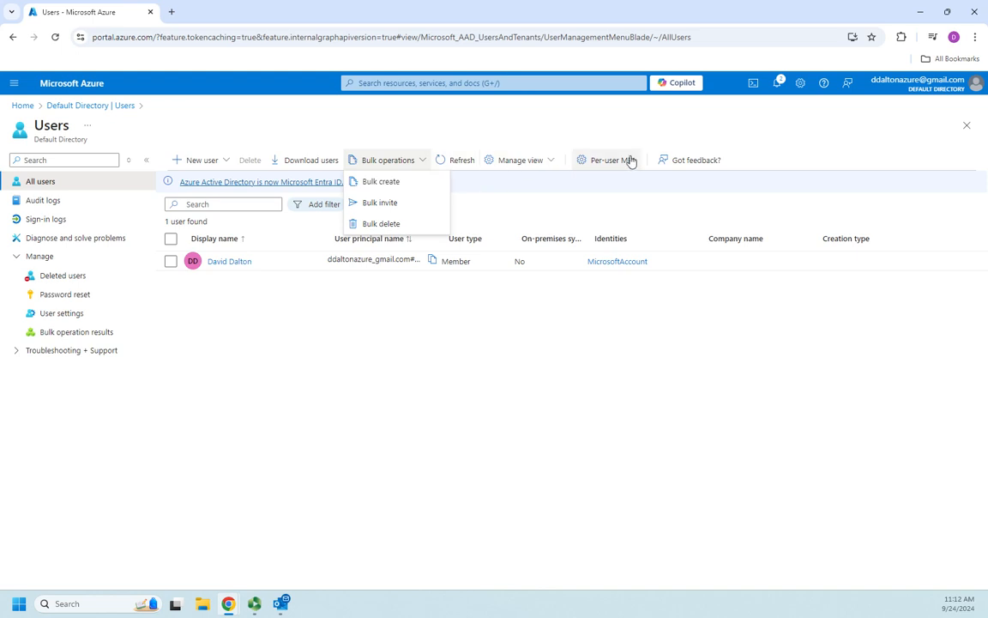
{"action": "left_click", "coordinate": [292, 404]}
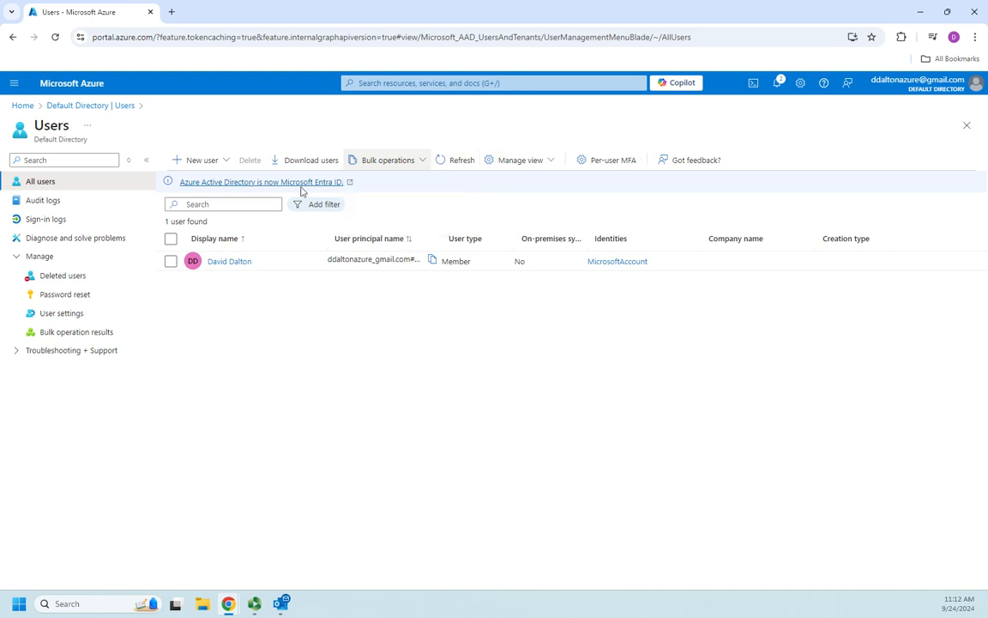
{"action": "left_click", "coordinate": [219, 165]}
Start a new internal user, enter its principal and display names, and reveal the generated password.
{"action": "left_click", "coordinate": [203, 187]}
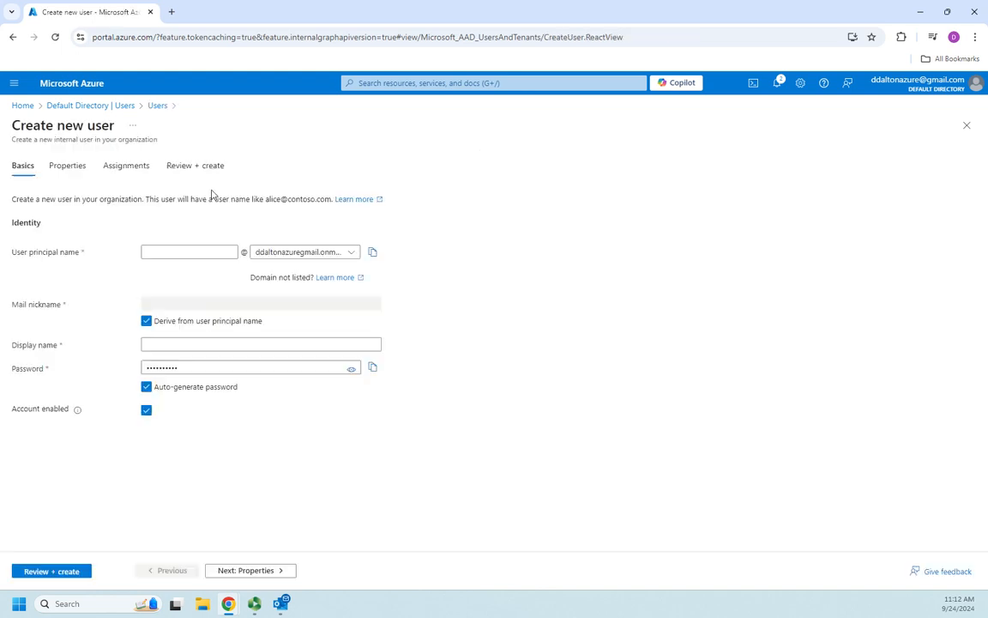
{"action": "left_click", "coordinate": [208, 255]}
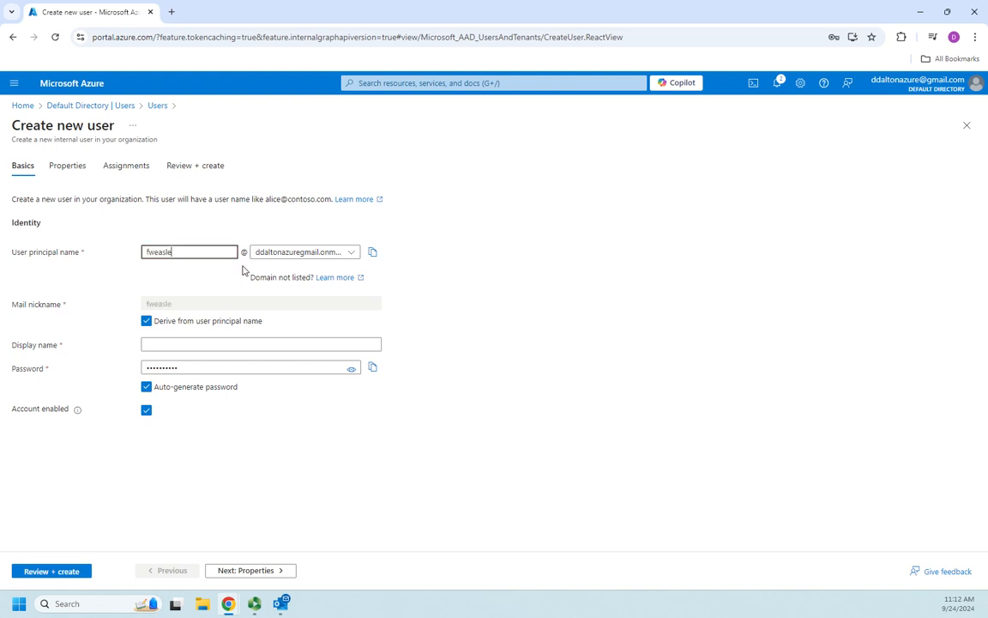
{"action": "key", "text": "Tab"}
{"action": "key", "text": "Tab"}
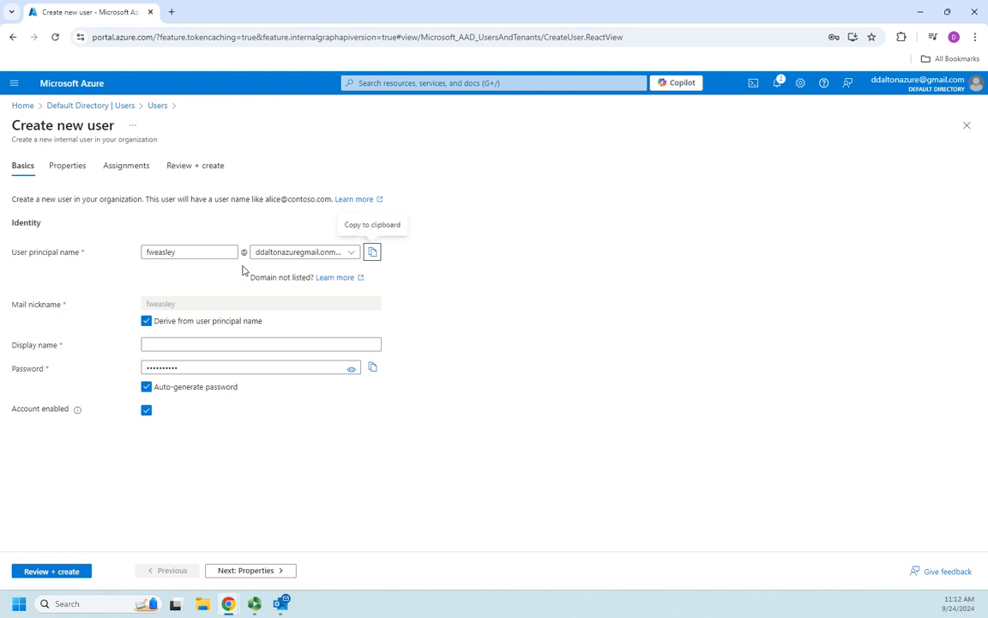
{"action": "key", "text": "Tab"}
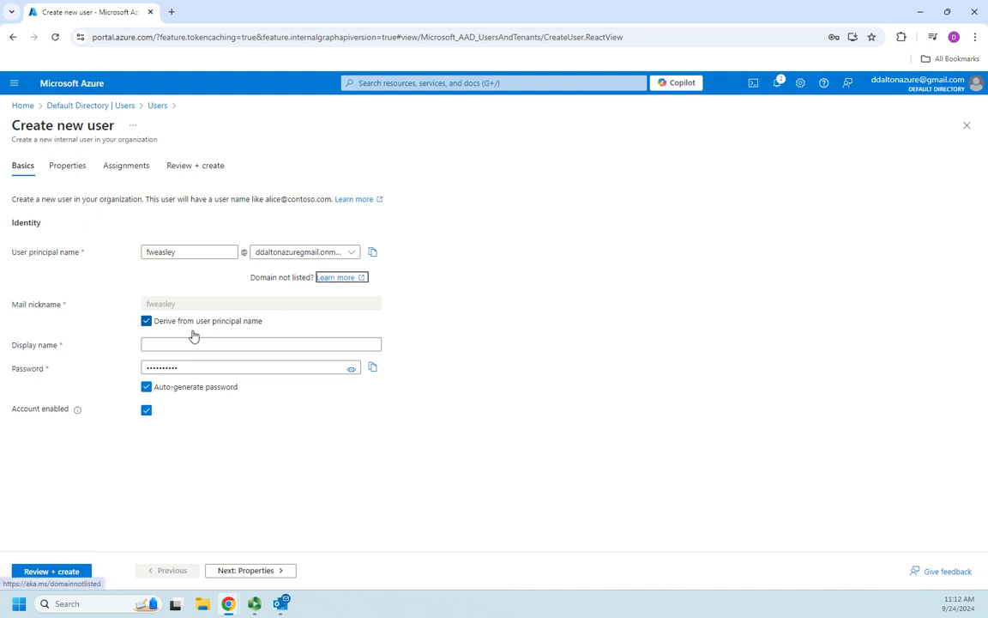
{"action": "key", "text": "Tab"}
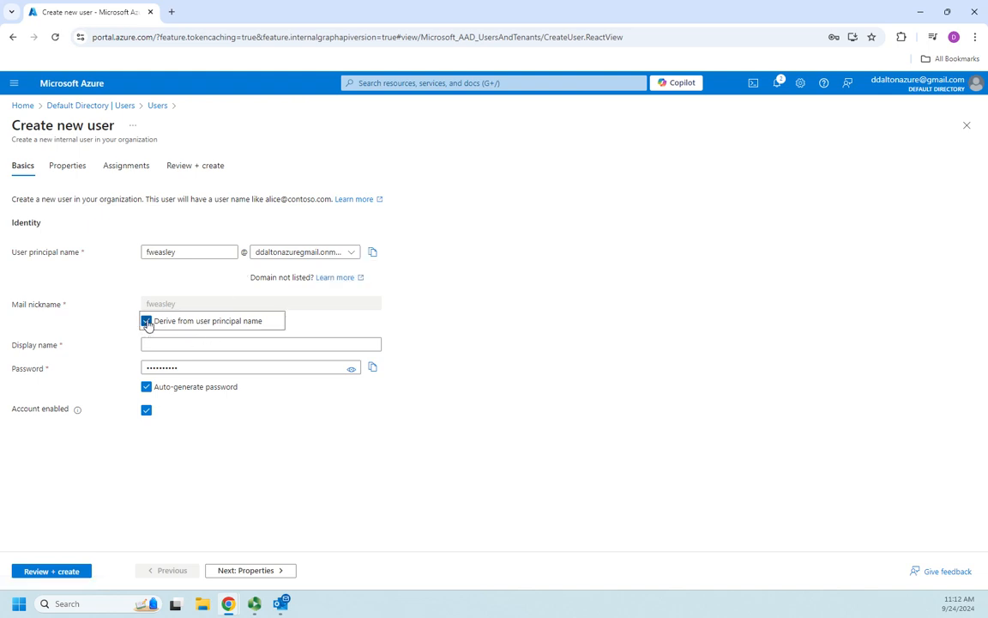
{"action": "left_click", "coordinate": [147, 322]}
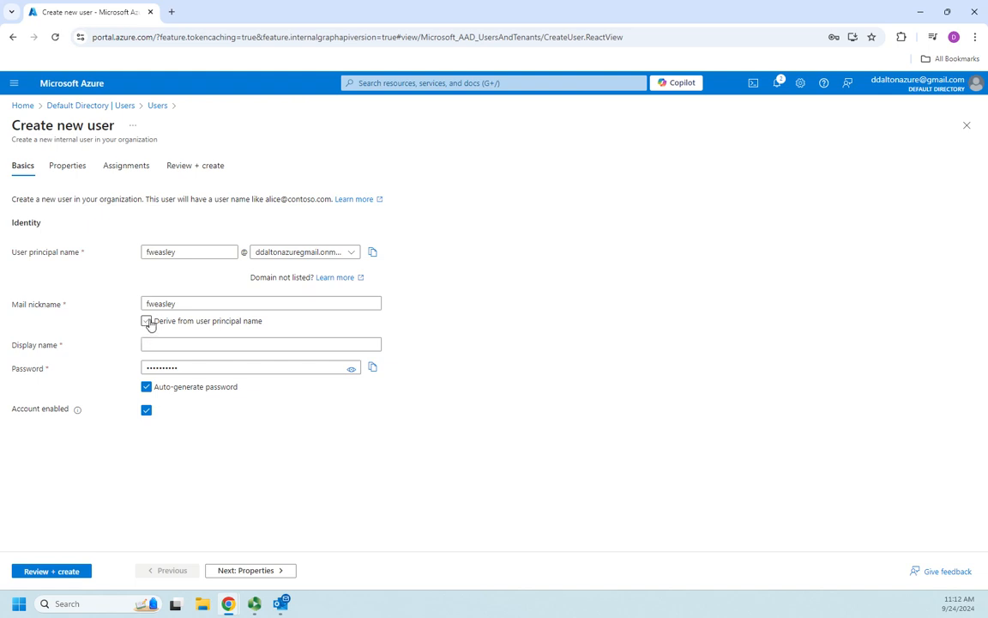
{"action": "left_click", "coordinate": [147, 321]}
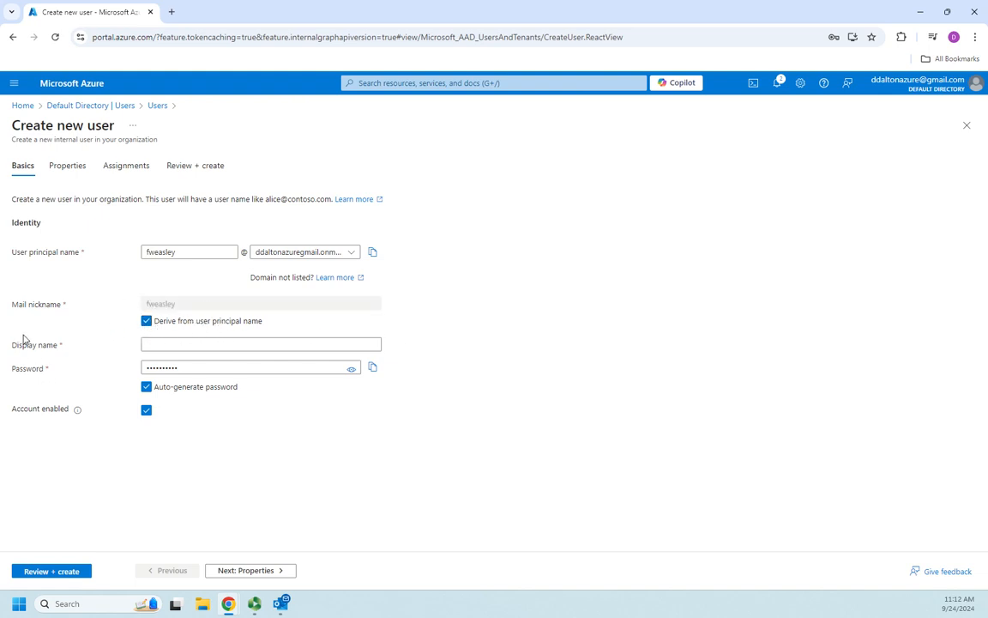
{"action": "left_click", "coordinate": [221, 347]}
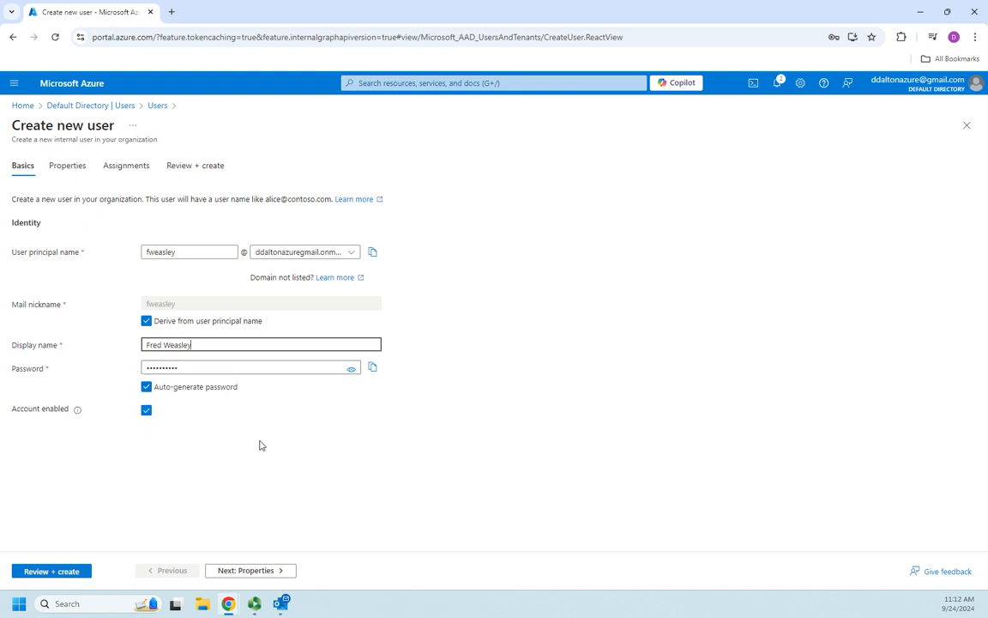
{"action": "left_click", "coordinate": [351, 371]}
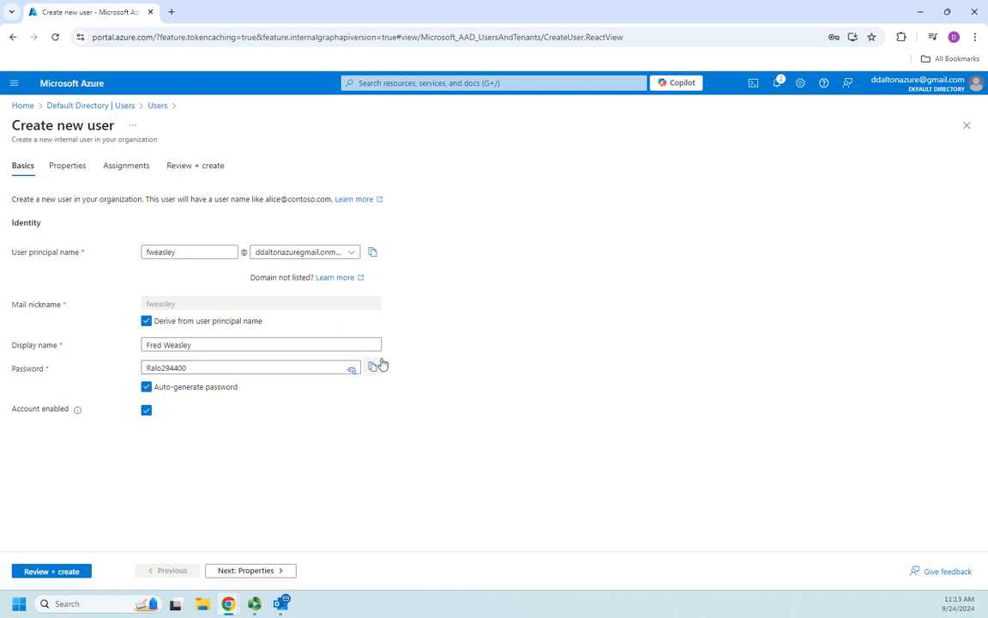
Turn off Auto-generate password and enter a custom password for the new user.
{"action": "left_click", "coordinate": [147, 388]}
{"action": "left_click", "coordinate": [231, 362]}
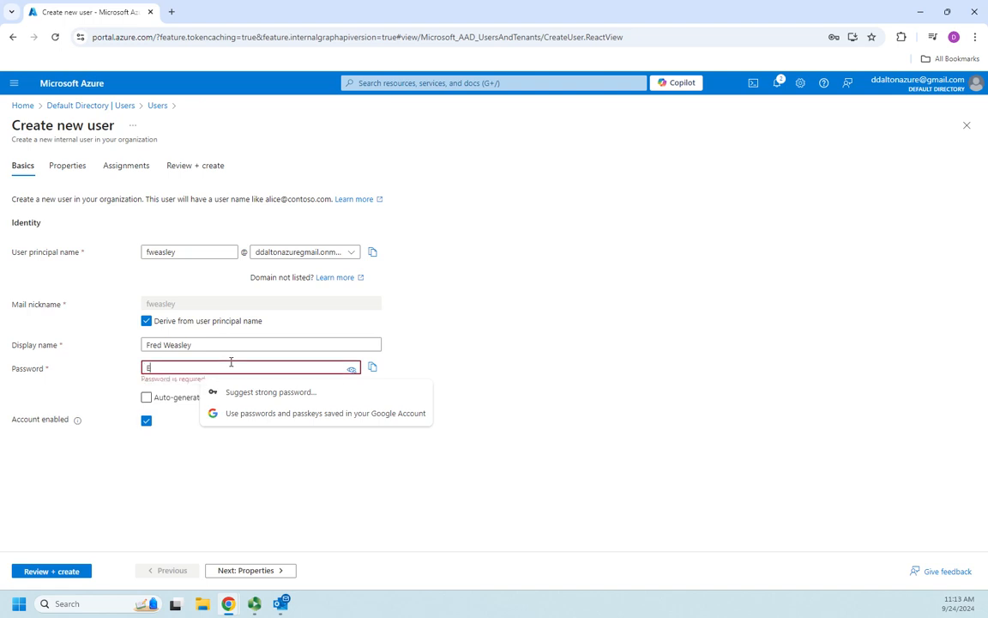
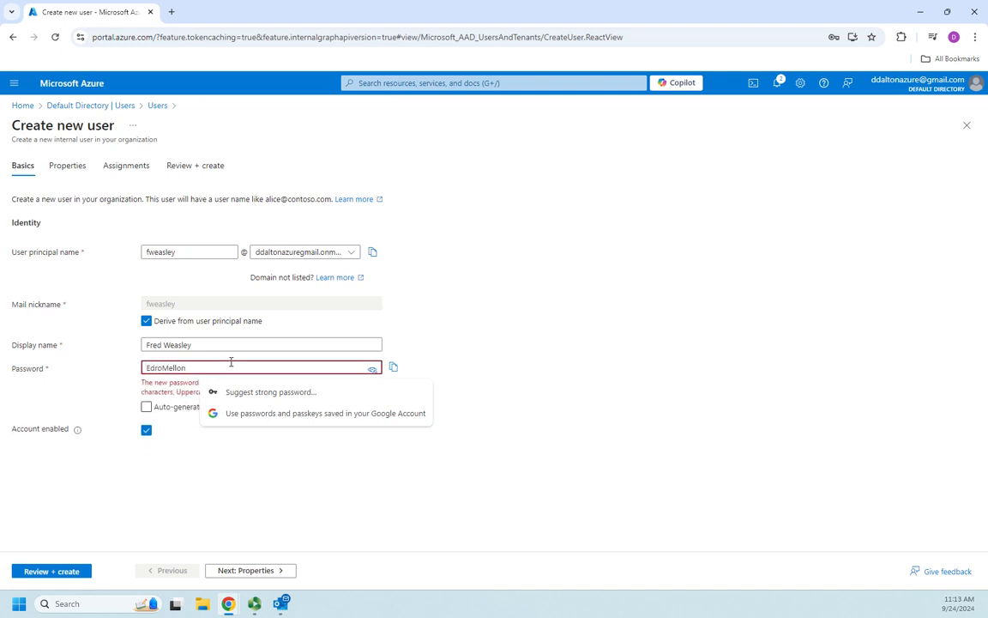
{"action": "left_click", "coordinate": [243, 484]}
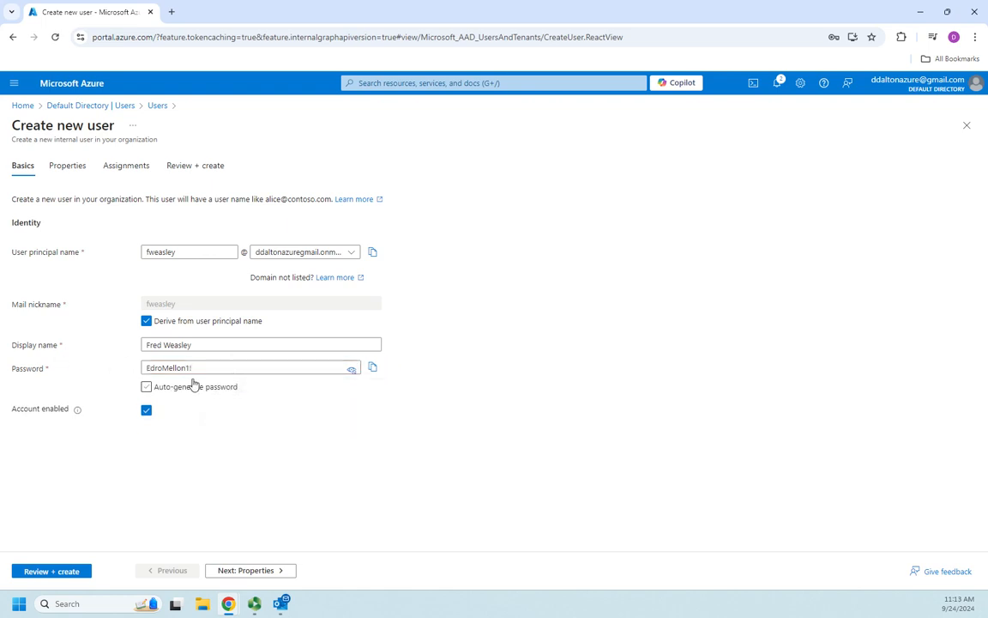
Verify the password by toggling its visibility, and leave Account enabled checked.
{"action": "left_click", "coordinate": [350, 370]}
{"action": "left_click", "coordinate": [351, 370]}
{"action": "left_click", "coordinate": [351, 370]}
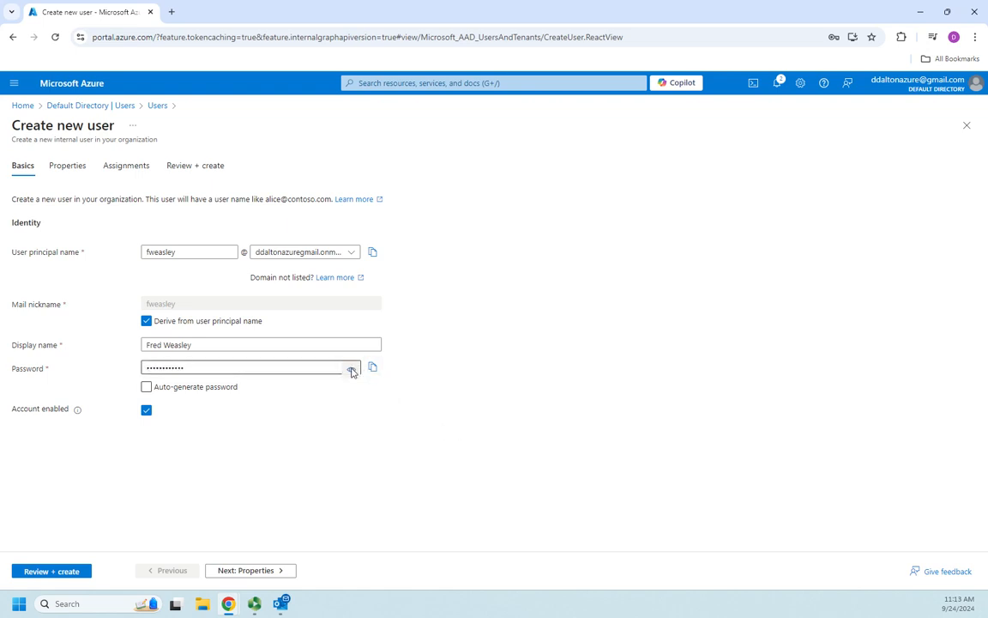
{"action": "left_click", "coordinate": [351, 371]}
{"action": "left_click", "coordinate": [351, 369]}
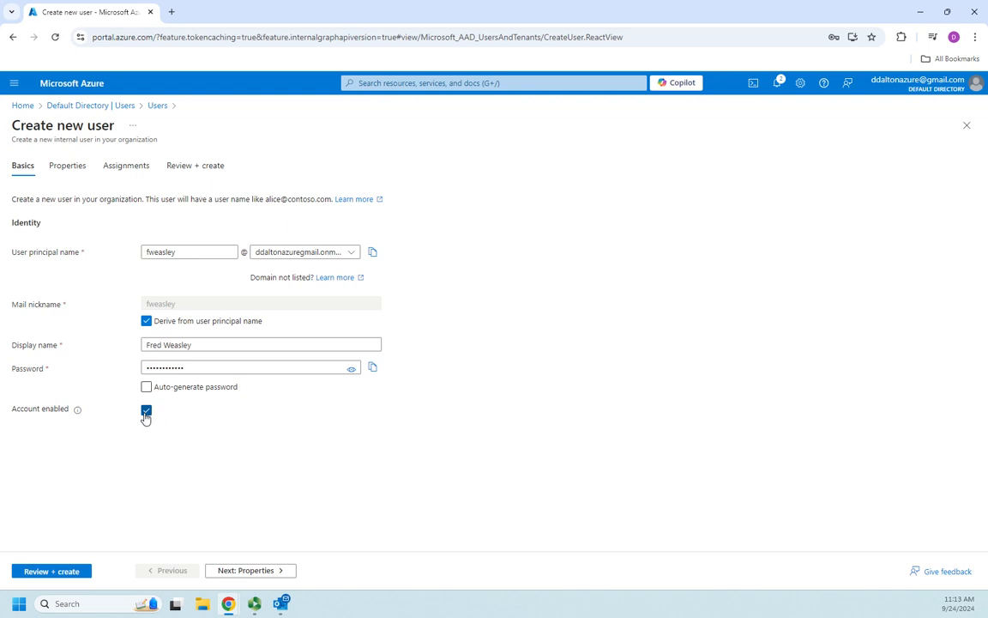
{"action": "left_click", "coordinate": [147, 410]}
{"action": "left_click", "coordinate": [146, 410]}
Move to the Properties step and enter the user's first and last name.
{"action": "left_click", "coordinate": [249, 571]}
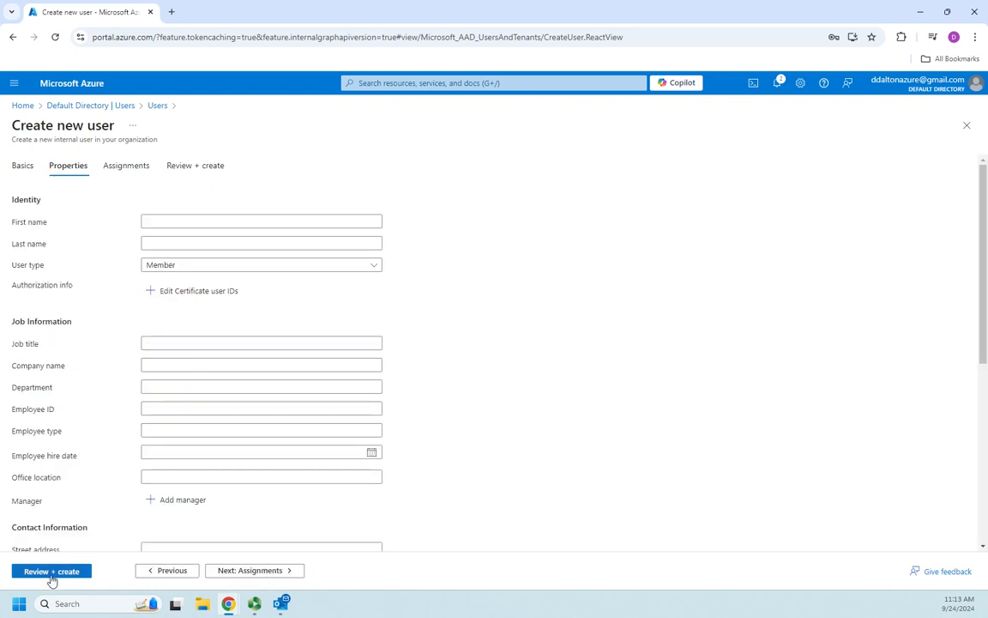
{"action": "left_click", "coordinate": [168, 574]}
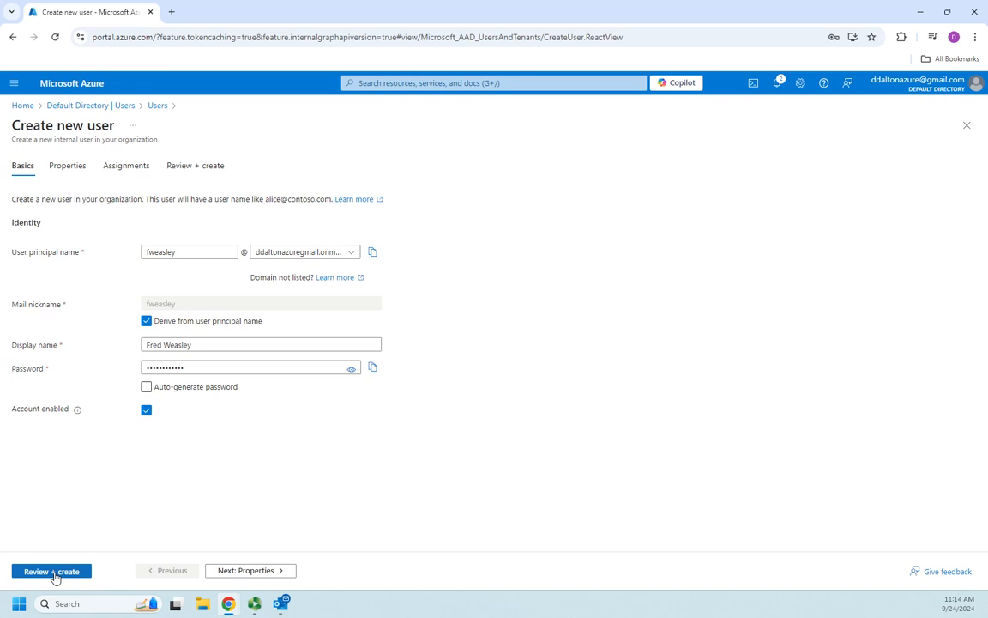
{"action": "left_click", "coordinate": [273, 571]}
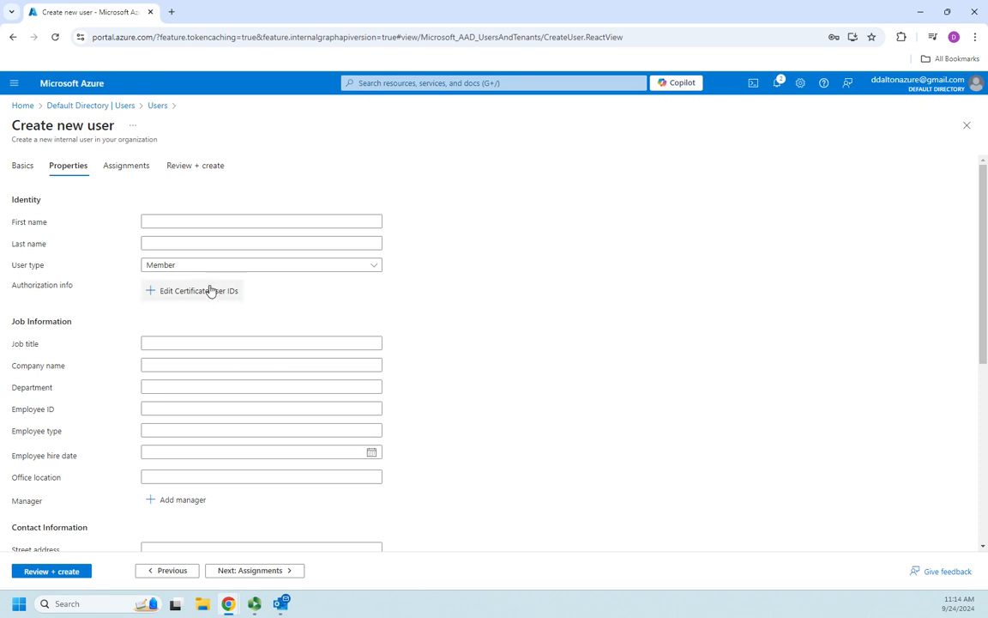
{"action": "left_click", "coordinate": [320, 223]}
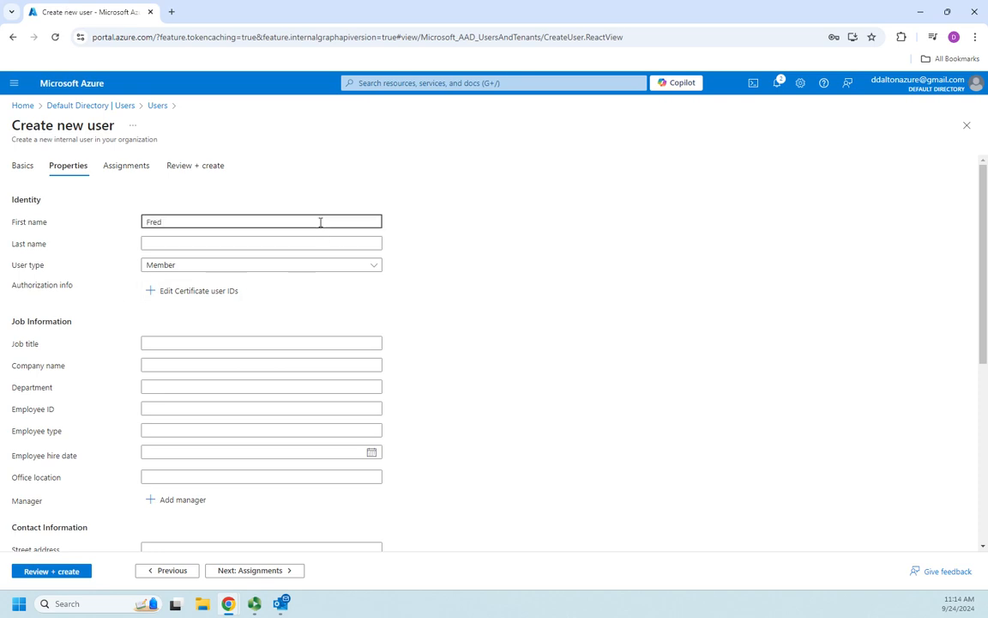
{"action": "key", "text": "Tab"}
{"action": "type", "text": "We"}
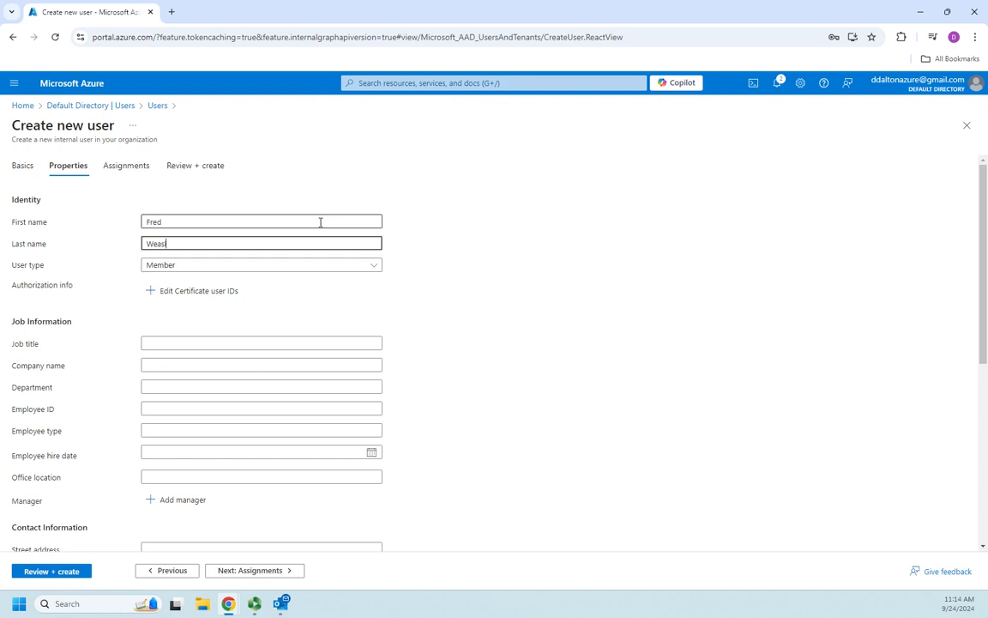
{"action": "key", "text": "Tab"}
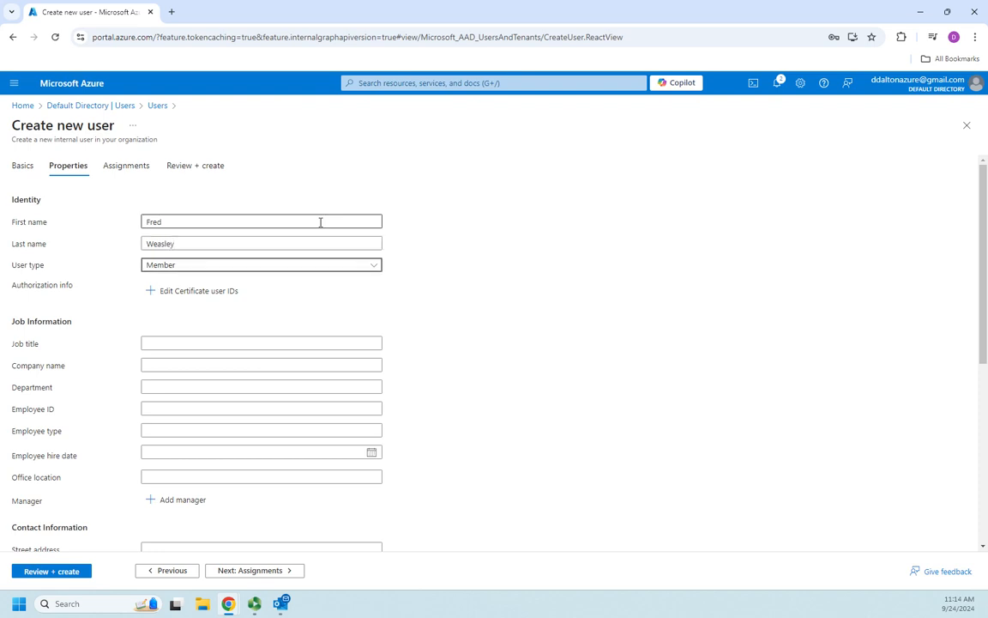
Set job title Student, company Hogwarts and department Gryffindor.
{"action": "left_click", "coordinate": [230, 342]}
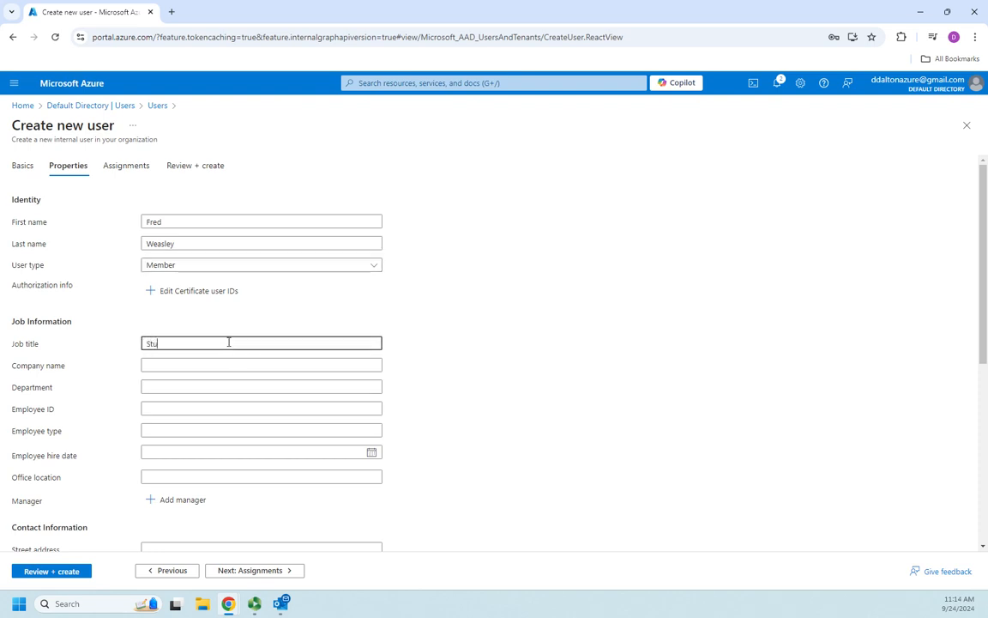
{"action": "key", "text": "Tab"}
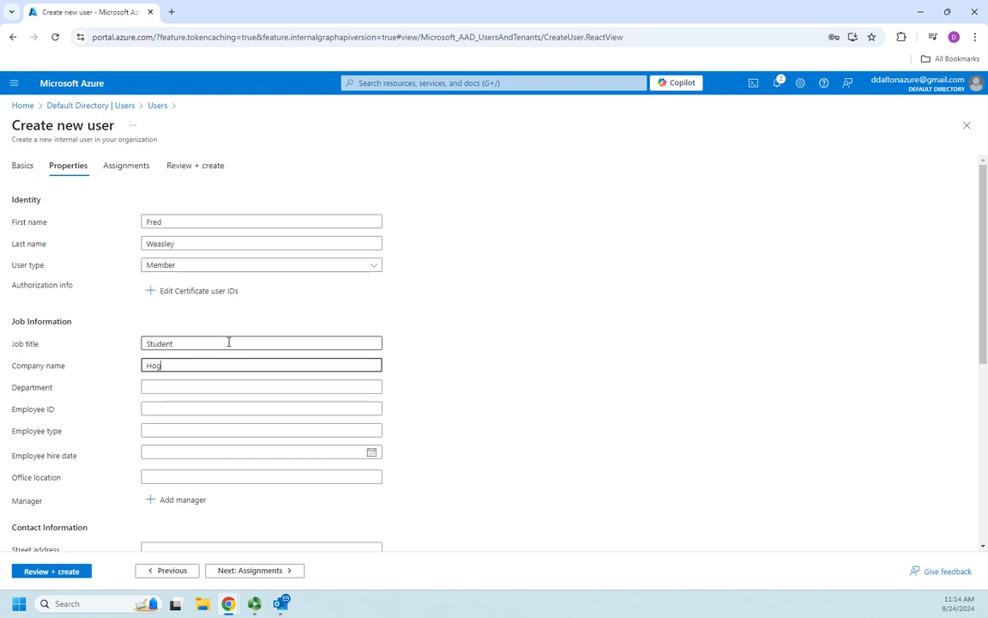
{"action": "type", "text": "Hogwarts"}
{"action": "key", "text": "Tab"}
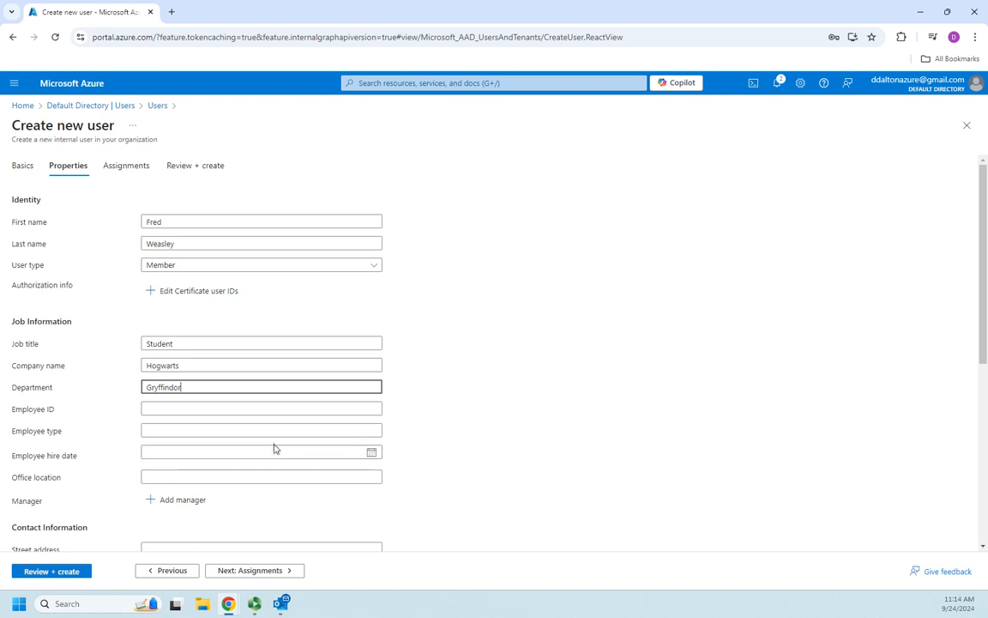
{"action": "scroll", "coordinate": [248, 474], "scroll_direction": "down", "scroll_amount": 5}
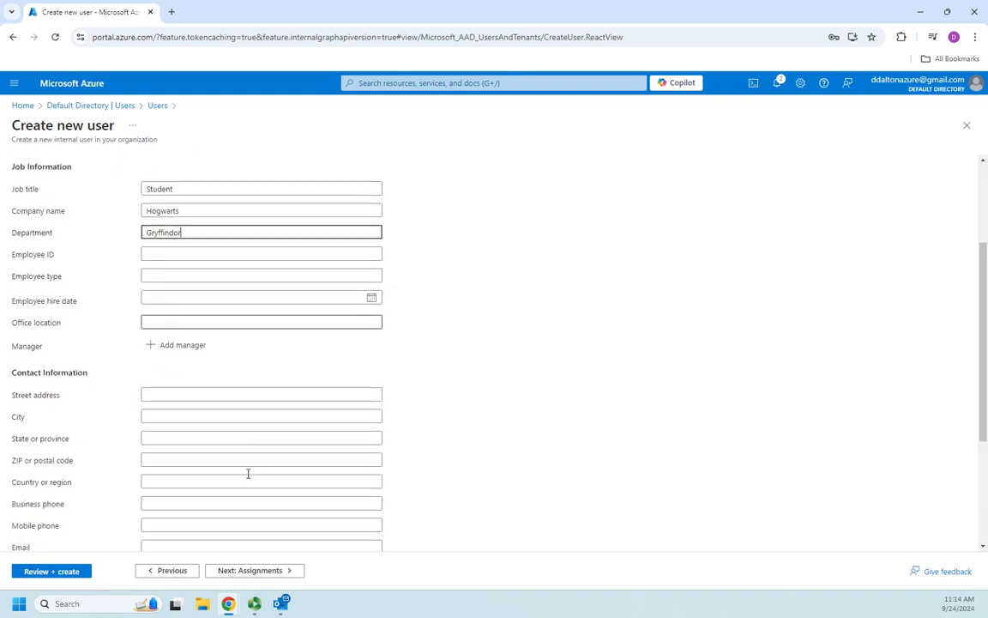
{"action": "scroll", "coordinate": [266, 385], "scroll_direction": "down", "scroll_amount": 1}
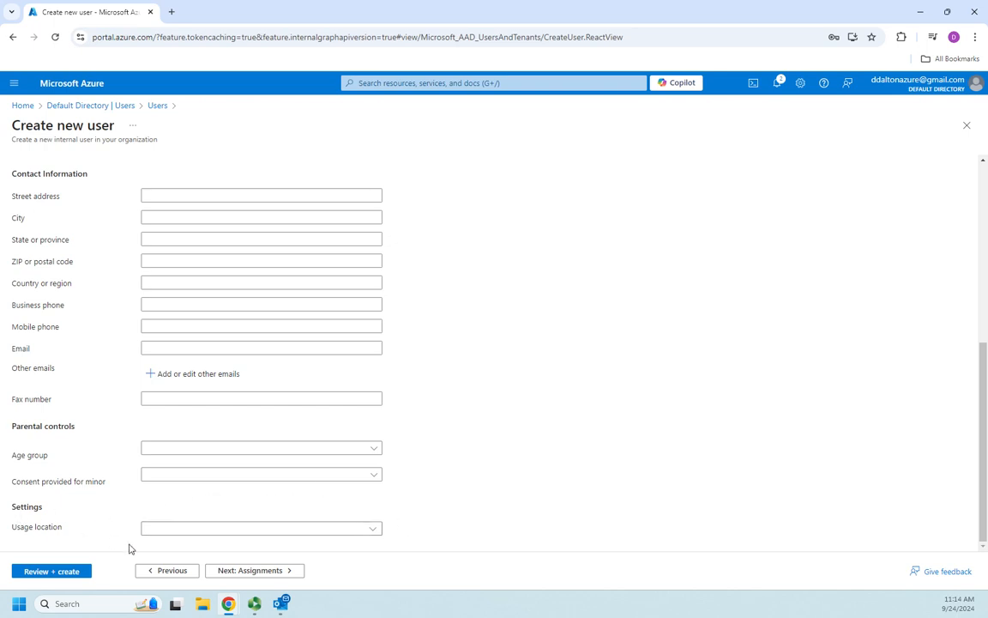
On the Assignments step, close the group and directory role pickers without selecting anything.
{"action": "left_click", "coordinate": [250, 572]}
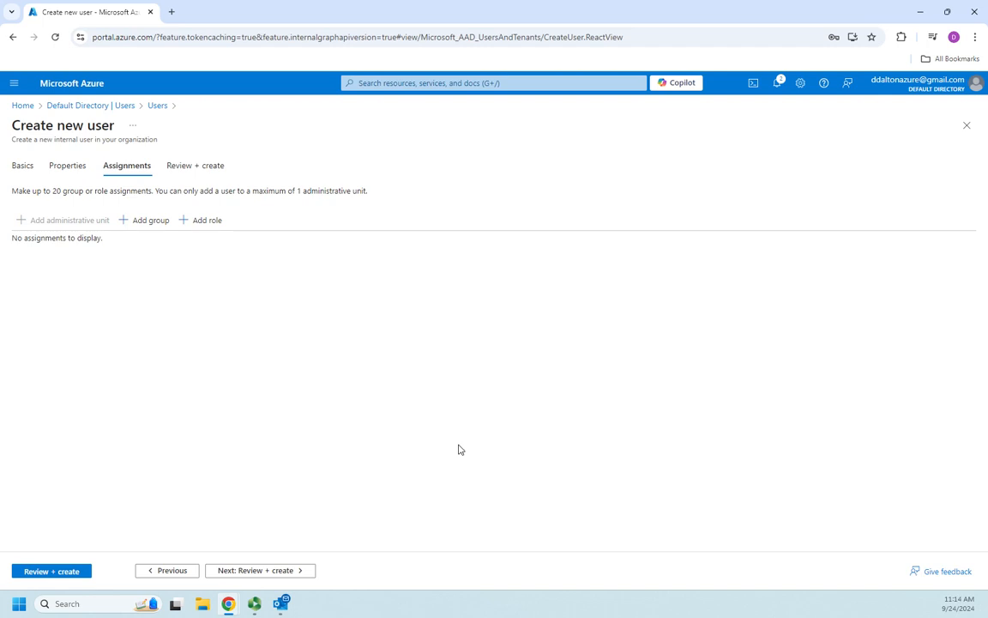
{"action": "left_click", "coordinate": [154, 221]}
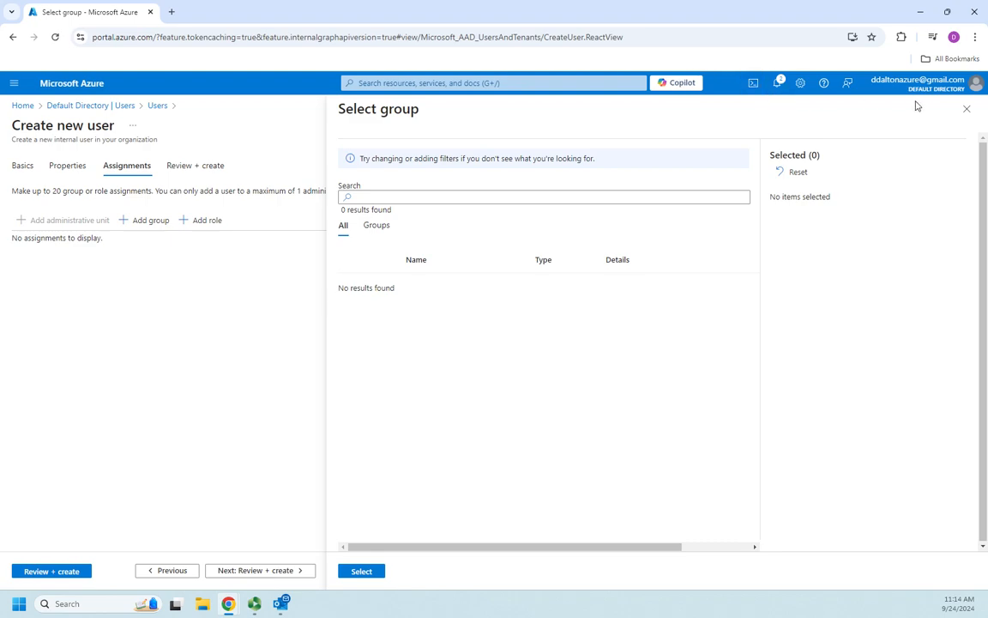
{"action": "left_click", "coordinate": [966, 109]}
{"action": "left_click", "coordinate": [211, 221]}
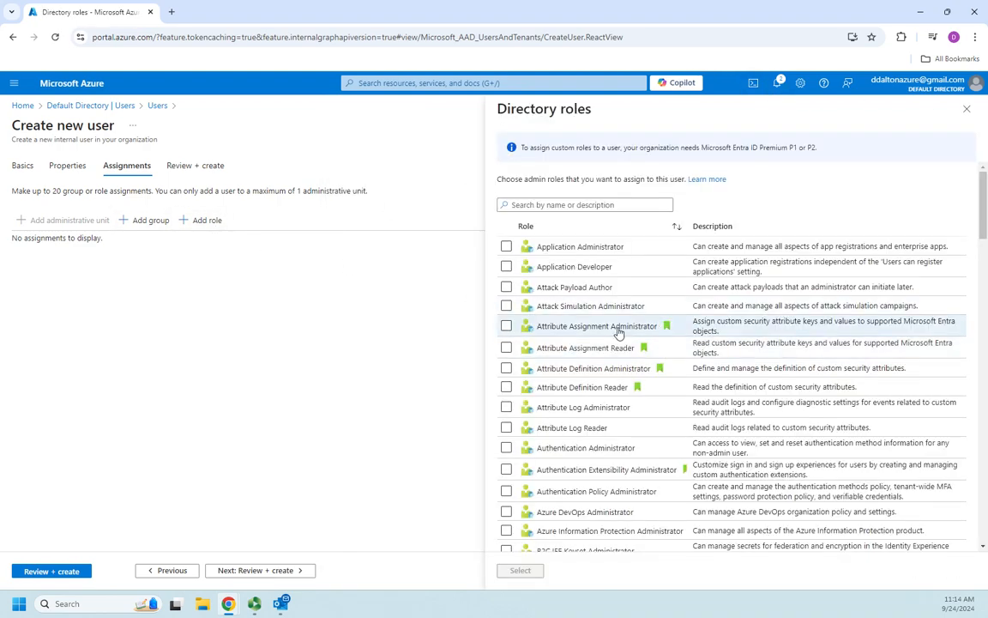
{"action": "scroll", "coordinate": [620, 331], "scroll_direction": "down", "scroll_amount": 5}
{"action": "scroll", "coordinate": [624, 332], "scroll_direction": "down", "scroll_amount": 15}
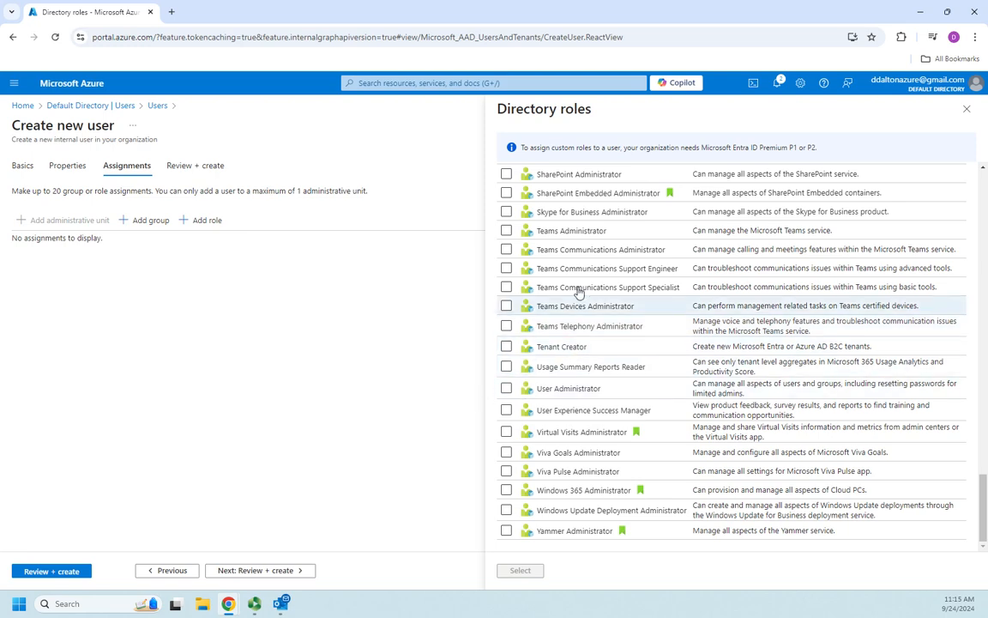
{"action": "scroll", "coordinate": [571, 301], "scroll_direction": "up", "scroll_amount": 3}
{"action": "scroll", "coordinate": [733, 359], "scroll_direction": "up", "scroll_amount": 20}
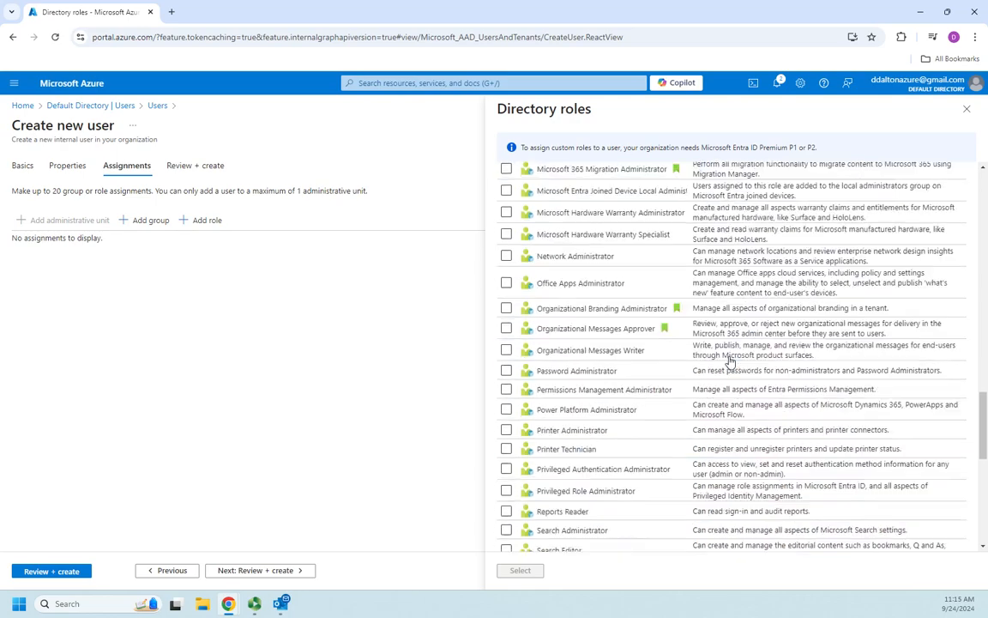
{"action": "scroll", "coordinate": [733, 359], "scroll_direction": "up", "scroll_amount": 2}
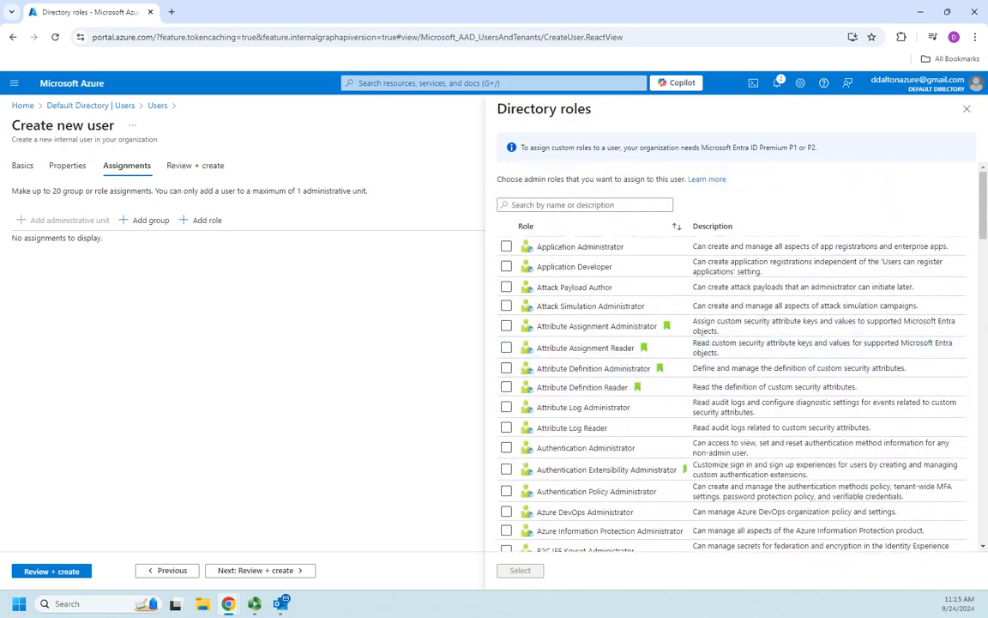
{"action": "left_click", "coordinate": [966, 109]}
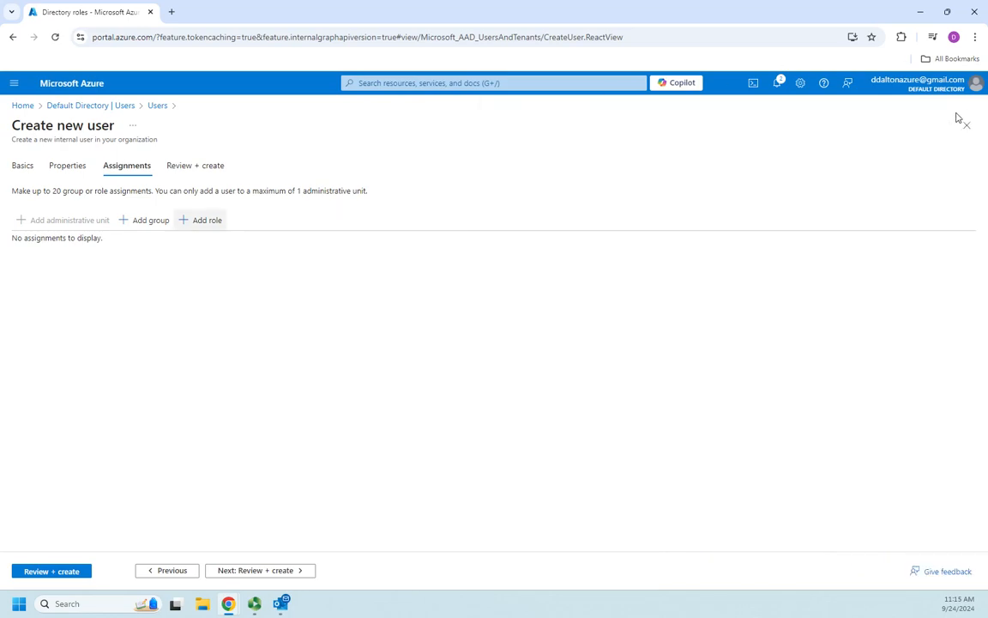
Review the new user's summary and create the account.
{"action": "left_click", "coordinate": [260, 571]}
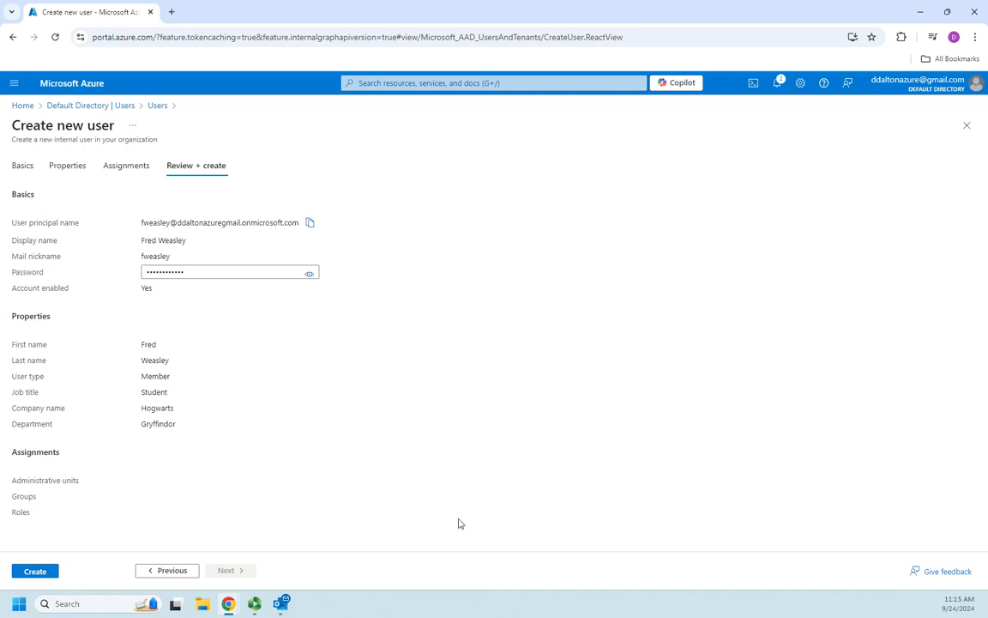
{"action": "left_click", "coordinate": [33, 575]}
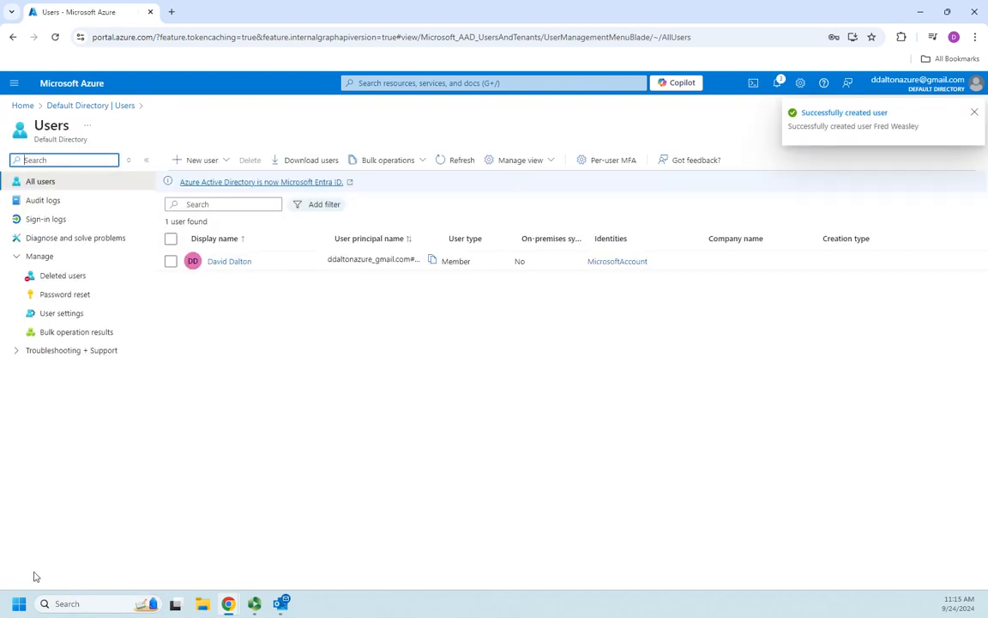
Dismiss the pop-ups and reload the Users list to show both users, including the new Hogwarts member.
{"action": "left_click", "coordinate": [975, 113]}
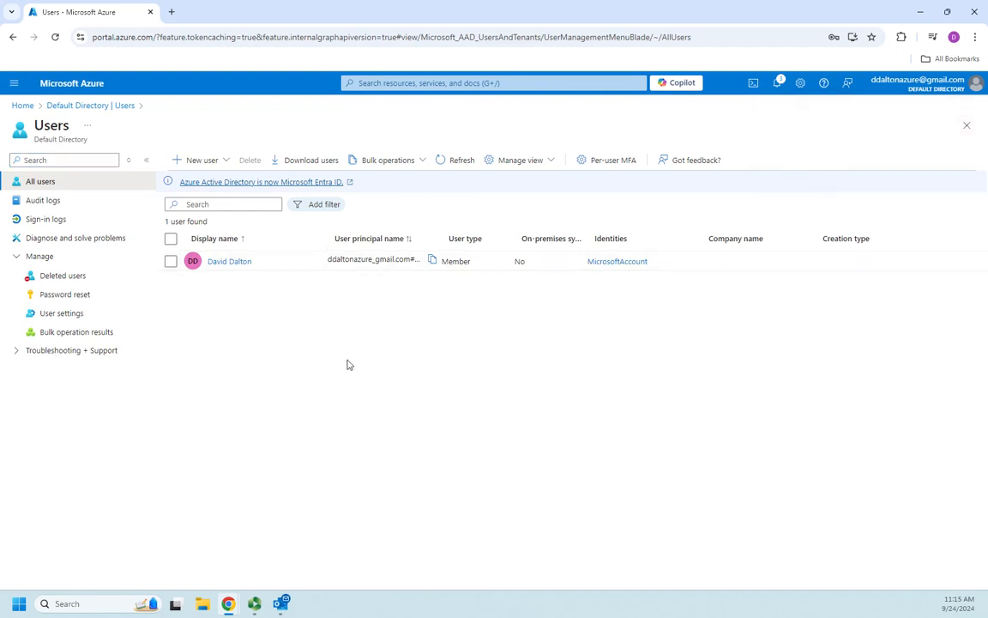
{"action": "key", "text": "F5"}
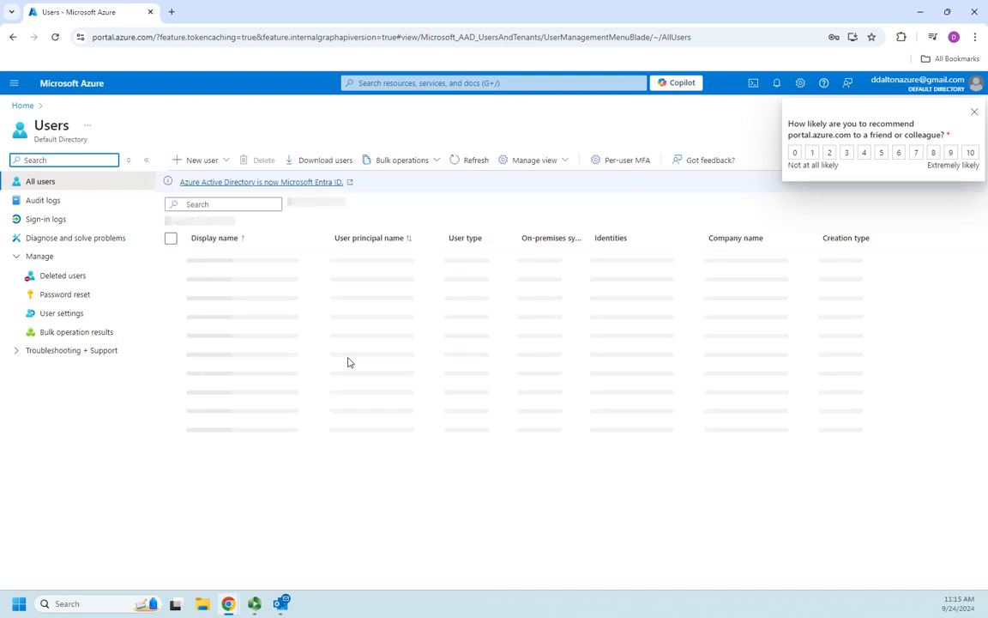
{"action": "left_click", "coordinate": [975, 113]}
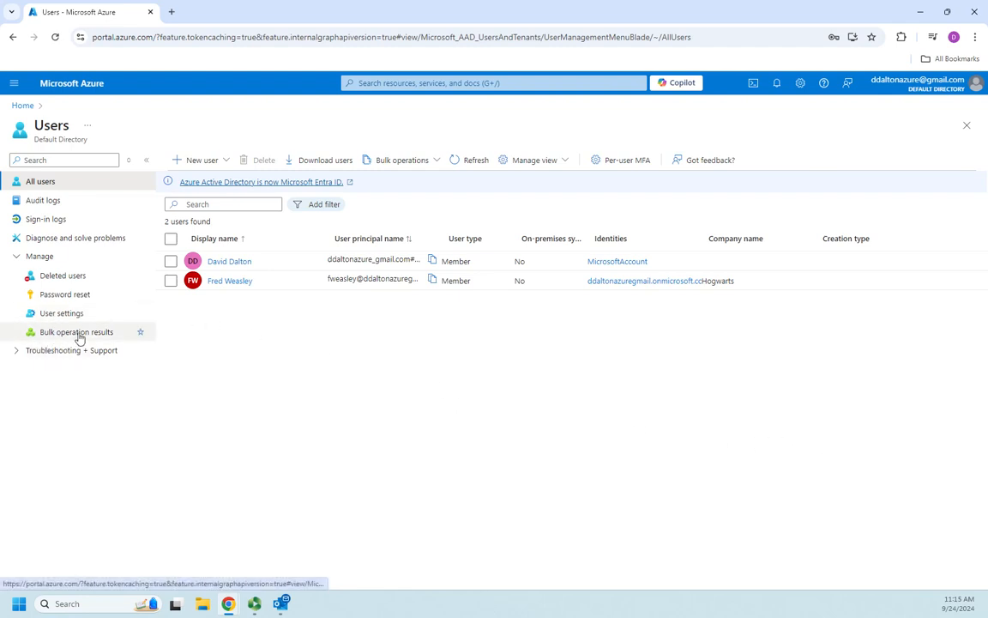
{"action": "left_click", "coordinate": [171, 281]}
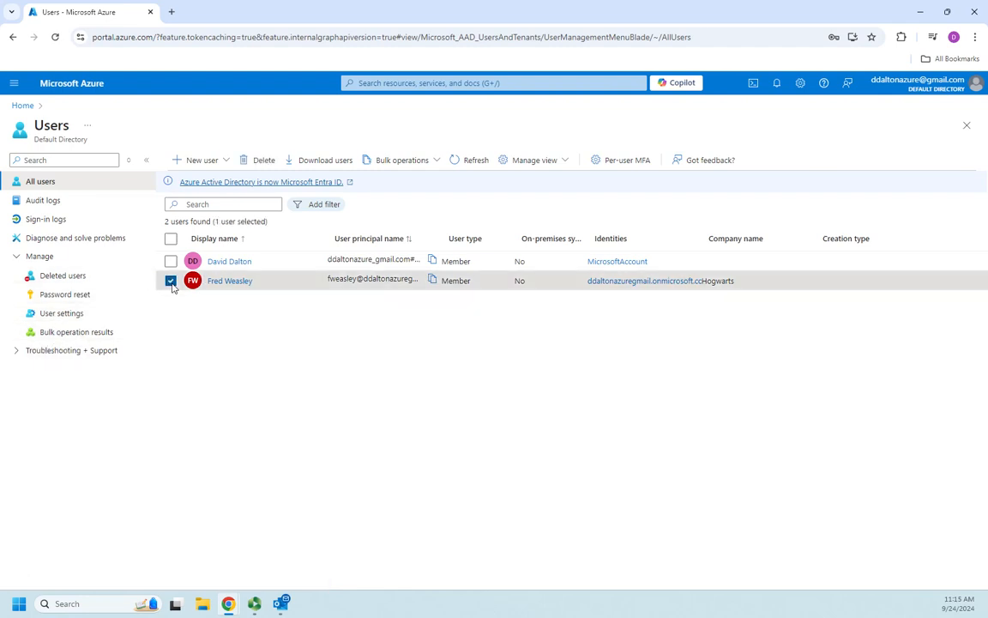
{"action": "left_click", "coordinate": [171, 260]}
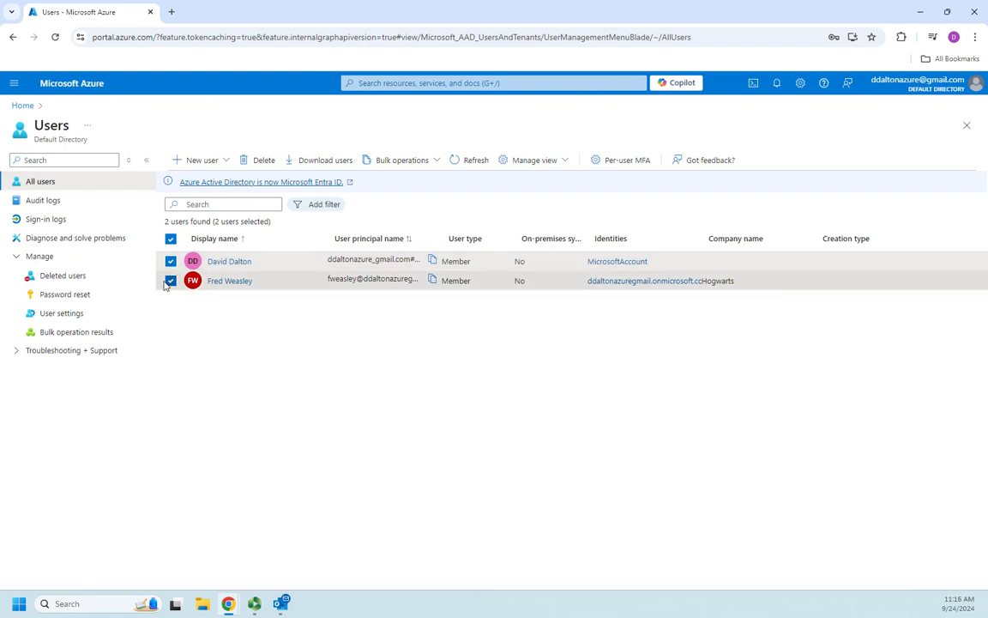
{"action": "left_click", "coordinate": [171, 261]}
{"action": "left_click", "coordinate": [170, 280]}
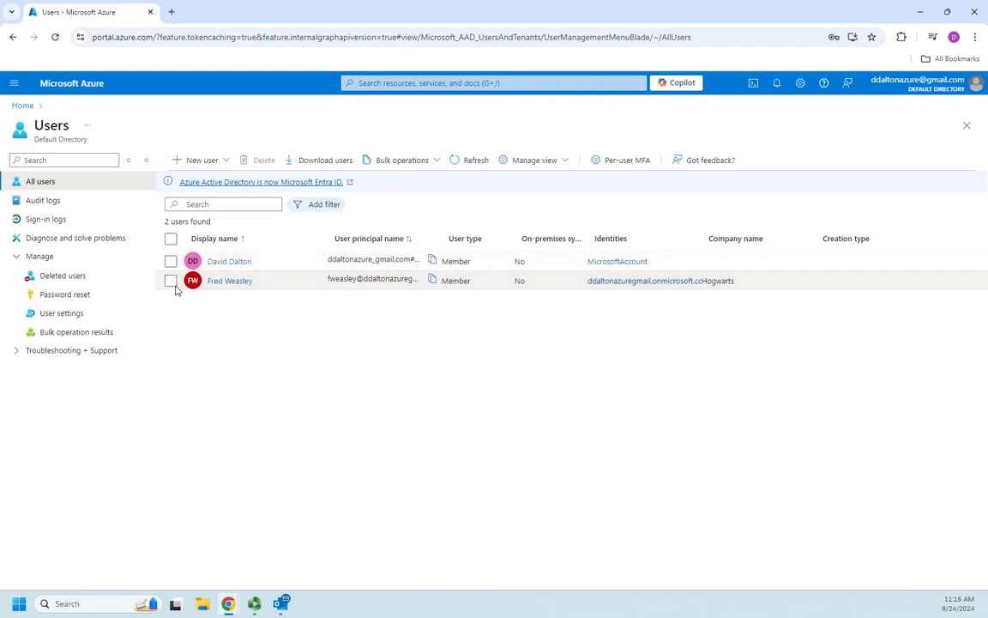
In the new user's profile, untick Account enabled under Account status and save.
{"action": "left_click", "coordinate": [232, 282]}
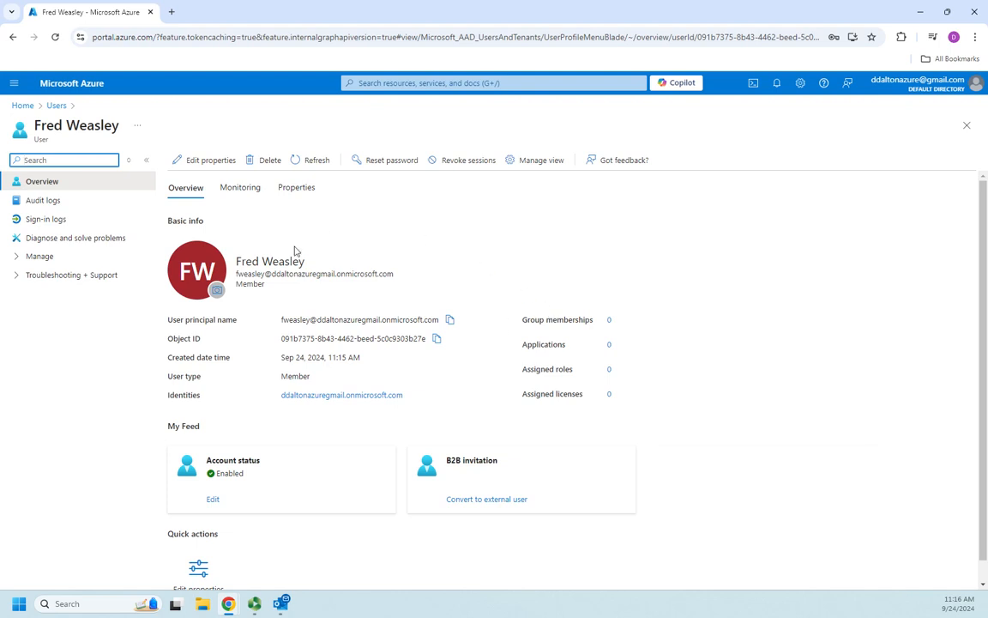
{"action": "scroll", "coordinate": [319, 340], "scroll_direction": "down", "scroll_amount": 1}
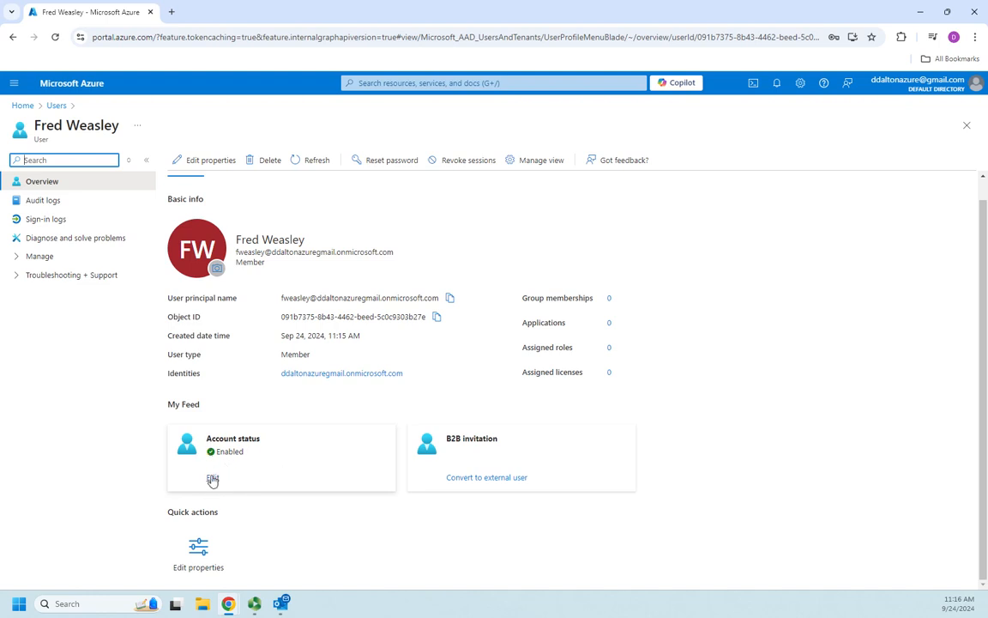
{"action": "left_click", "coordinate": [213, 479]}
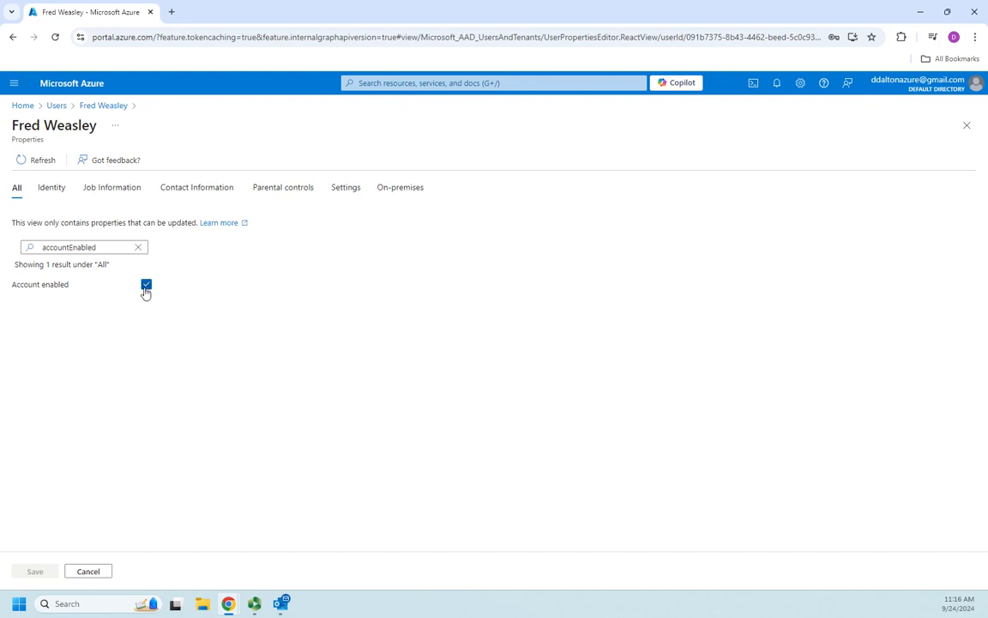
{"action": "left_click", "coordinate": [146, 284]}
{"action": "left_click", "coordinate": [33, 572]}
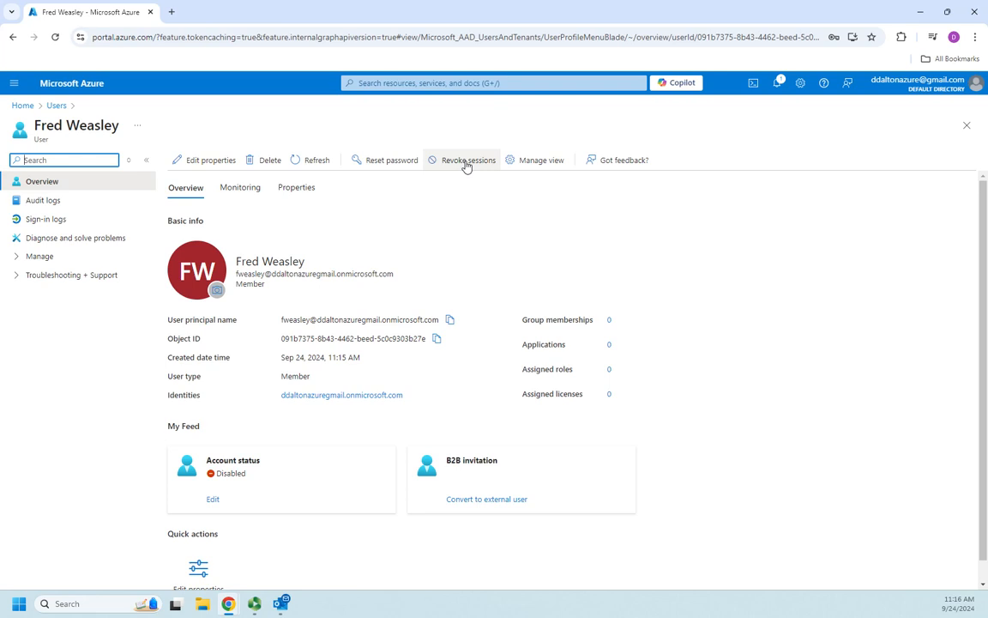
Review the user's monitoring data and properties, confirming Account enabled is No, then return to the Users list.
{"action": "left_click", "coordinate": [243, 193]}
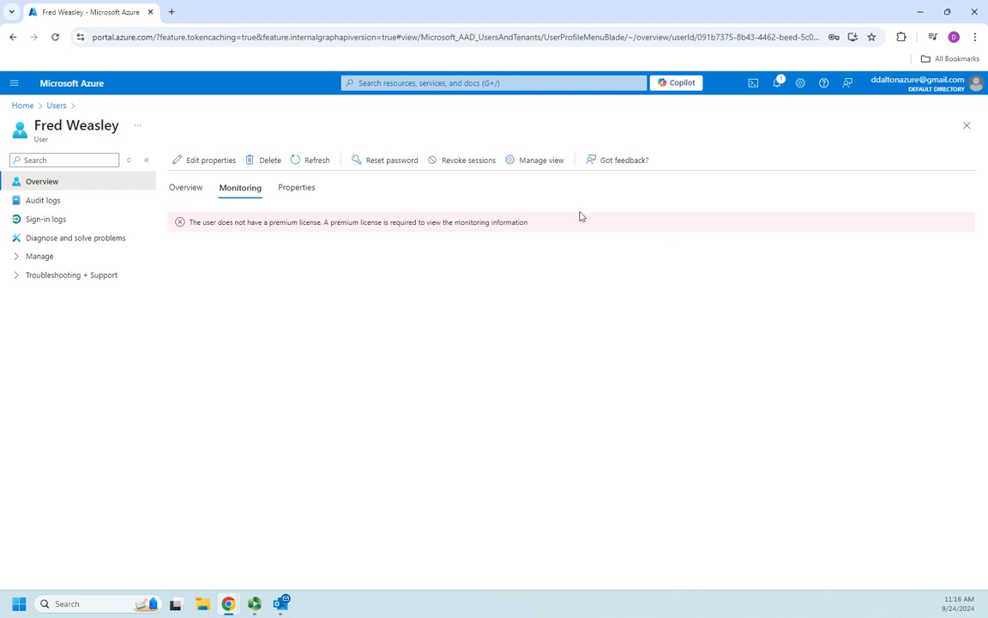
{"action": "left_click", "coordinate": [296, 196]}
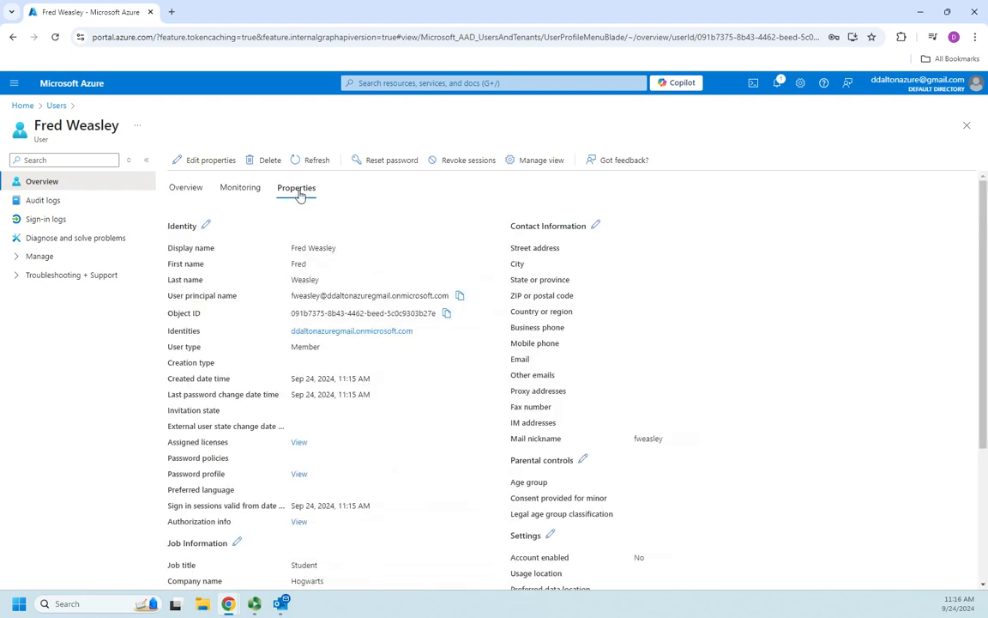
{"action": "scroll", "coordinate": [532, 320], "scroll_direction": "down", "scroll_amount": 3}
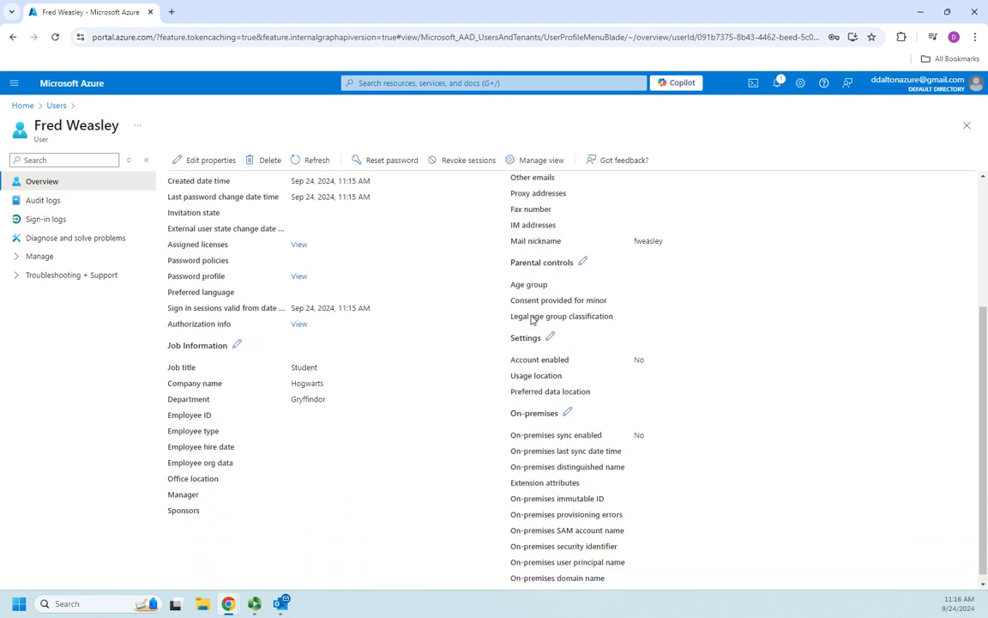
{"action": "scroll", "coordinate": [527, 318], "scroll_direction": "up", "scroll_amount": 3}
{"action": "left_click", "coordinate": [211, 161]}
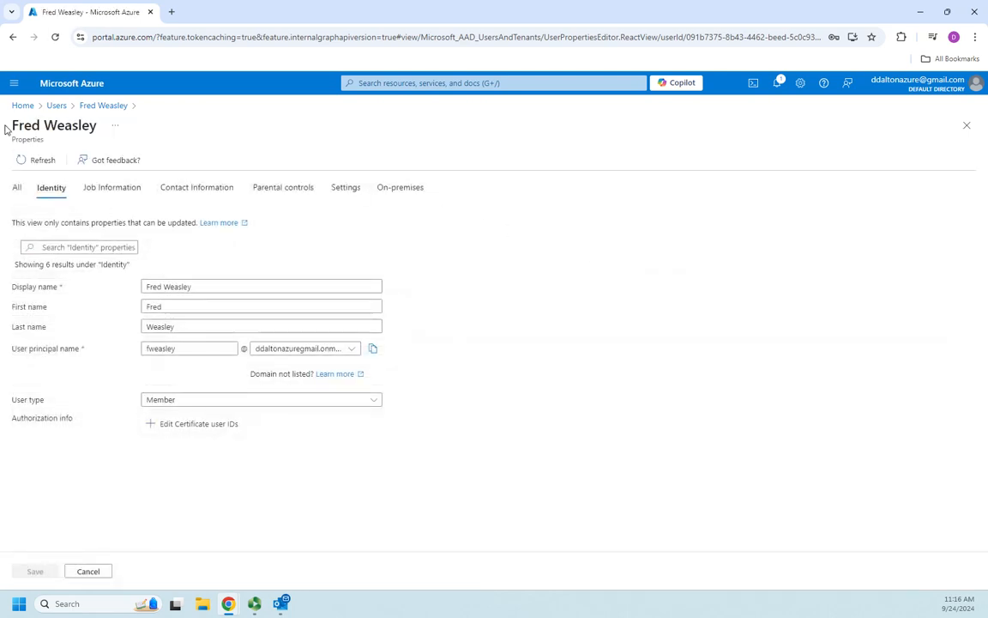
{"action": "left_click", "coordinate": [55, 105]}
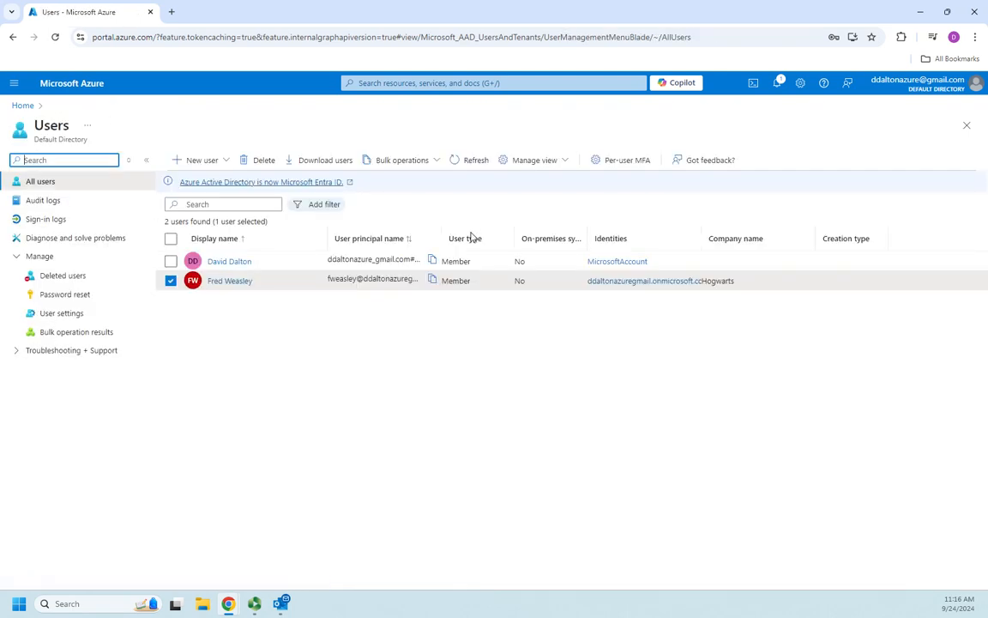
{"action": "left_click", "coordinate": [485, 422]}
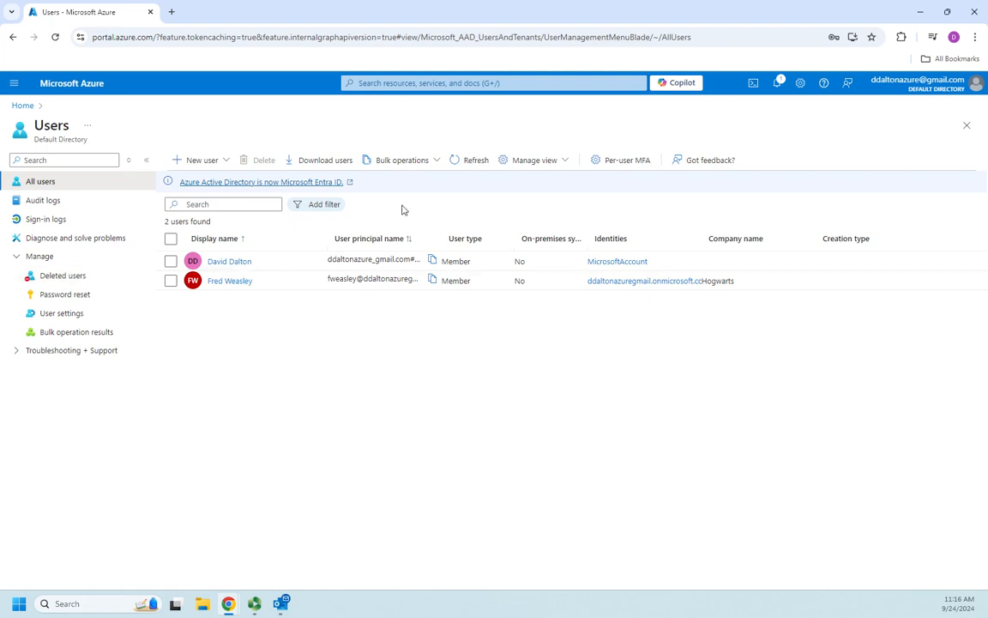
{"action": "left_click", "coordinate": [435, 162]}
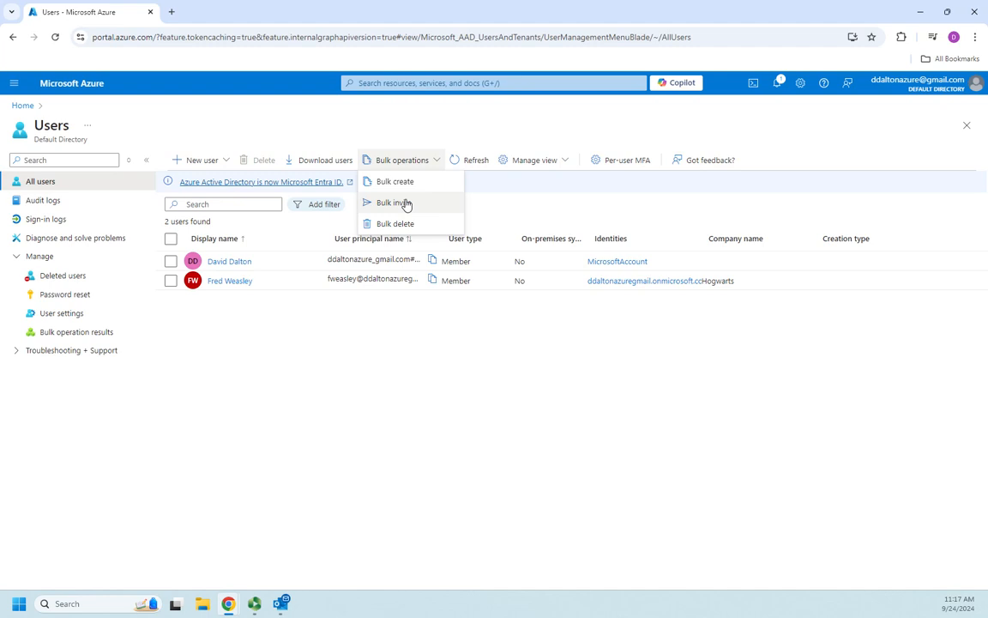
{"action": "left_click", "coordinate": [465, 380]}
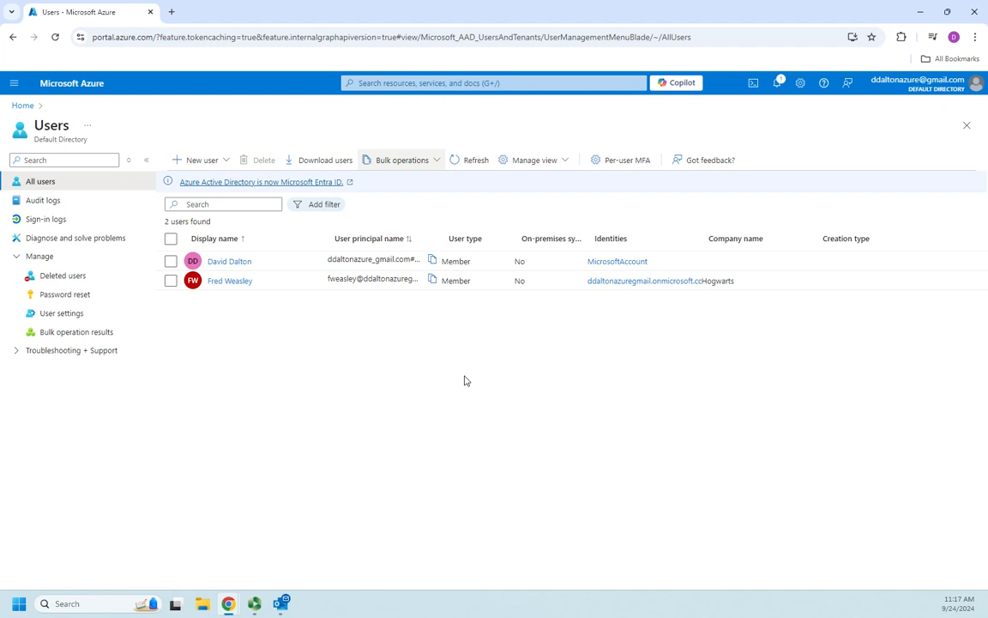